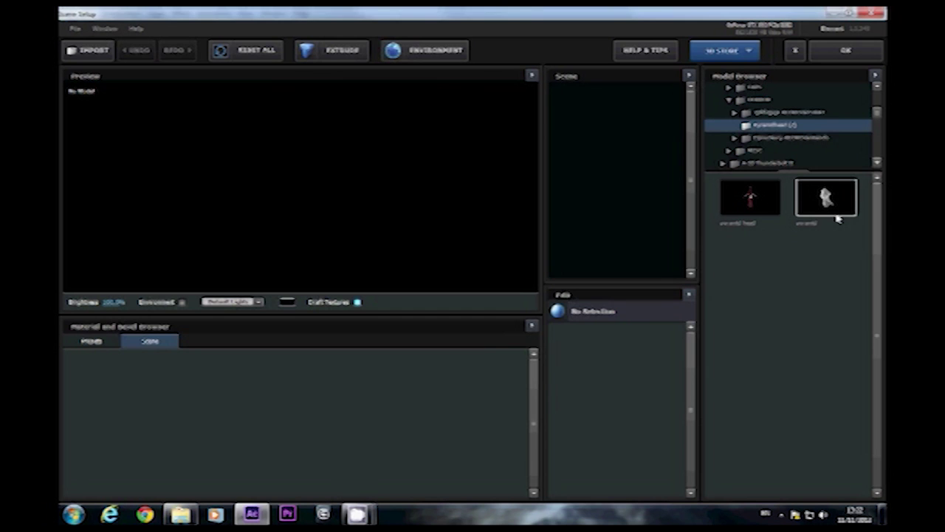
Step: Add the untextured white pyramid model from the Pyramidhead folder to the scene
click(80, 54)
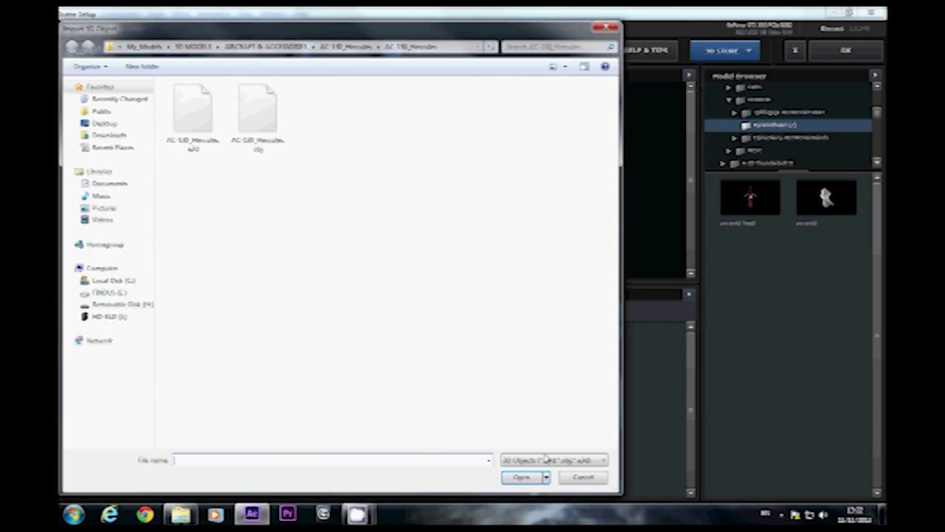
click(584, 478)
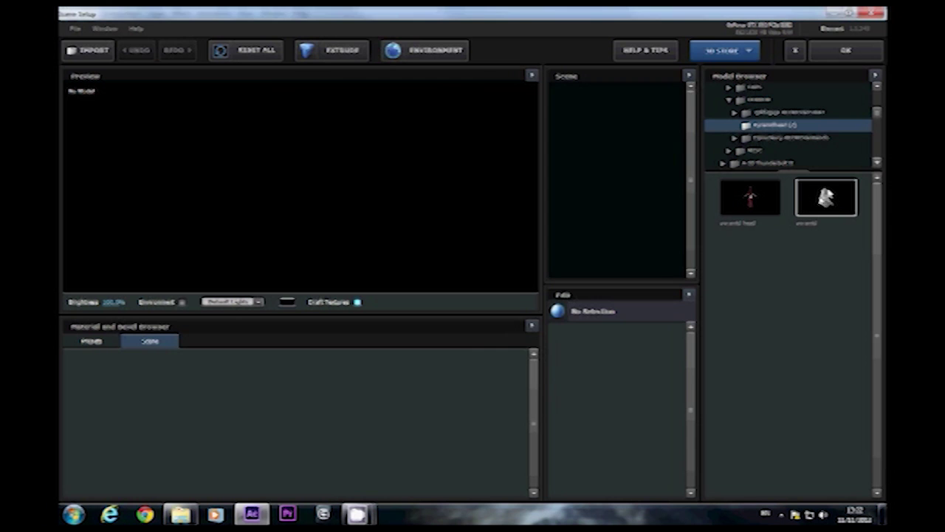
double_click(826, 198)
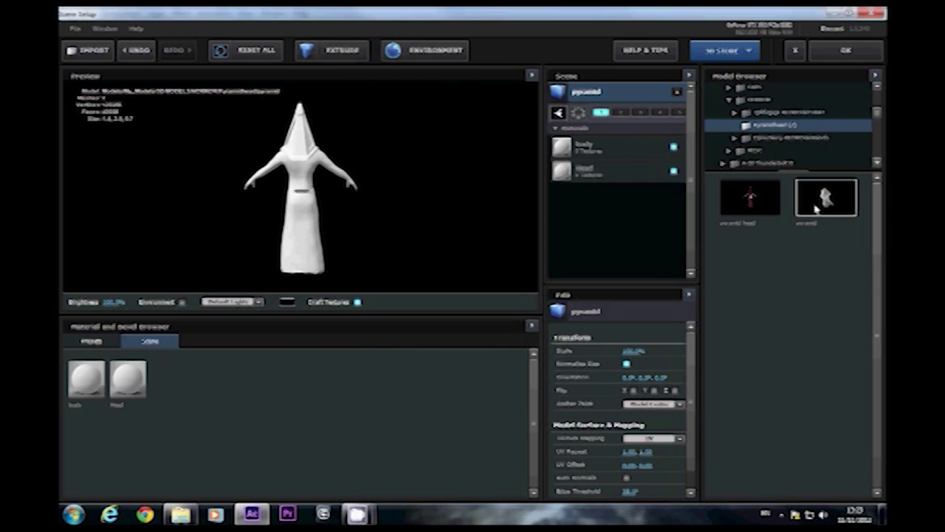
drag(314, 253, 516, 246)
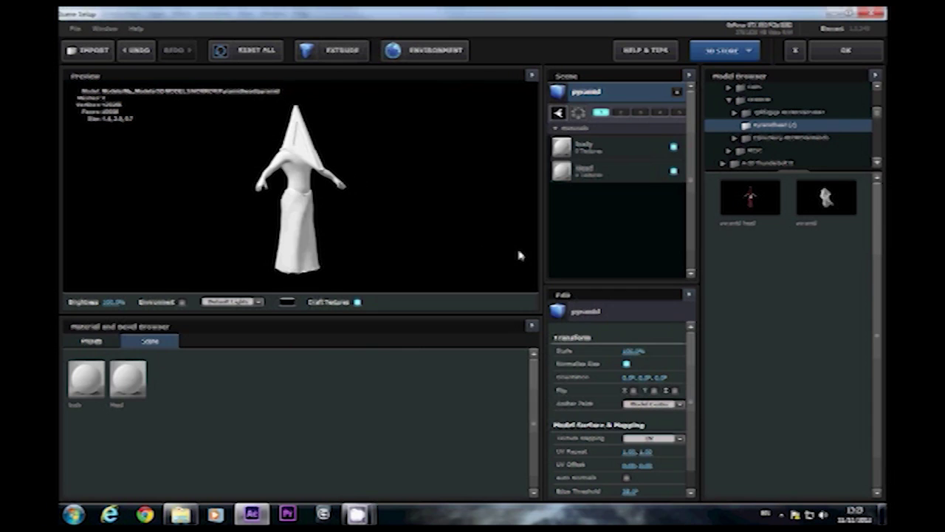
Step: Assign the red pyramid image from the Pyramidhead folder as the body material's Diffuse texture
click(588, 148)
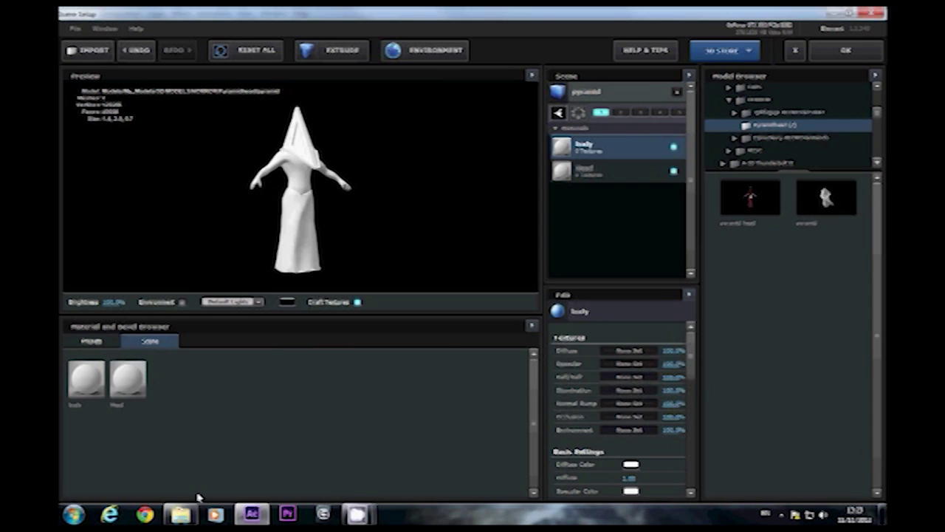
mouse_move(181, 514)
click(179, 452)
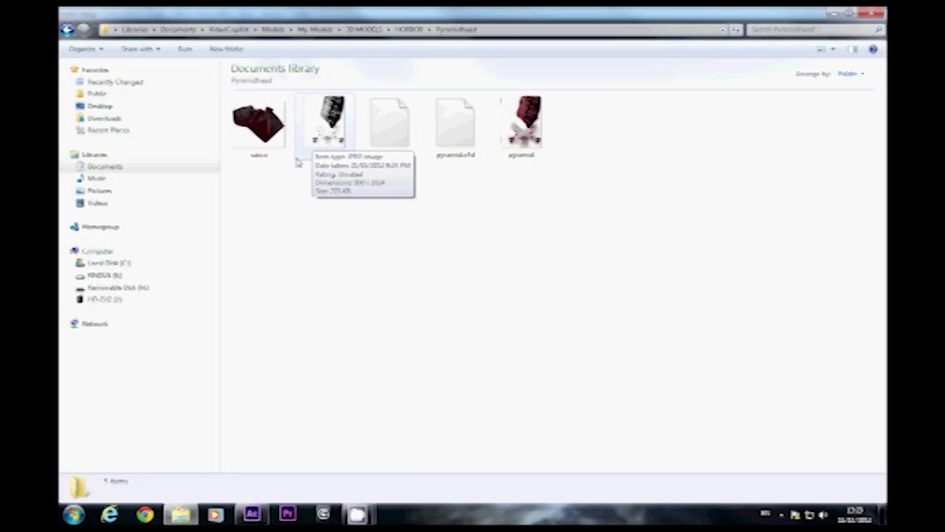
mouse_move(269, 164)
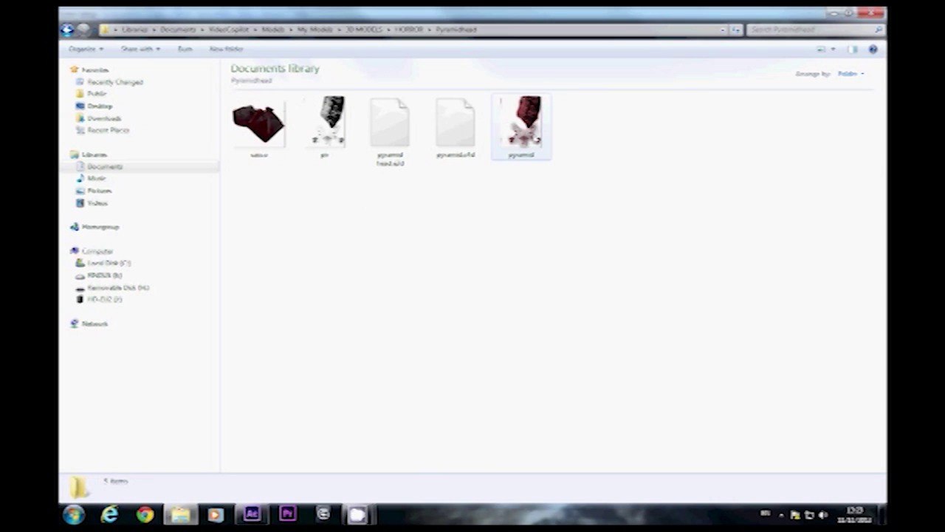
mouse_move(528, 137)
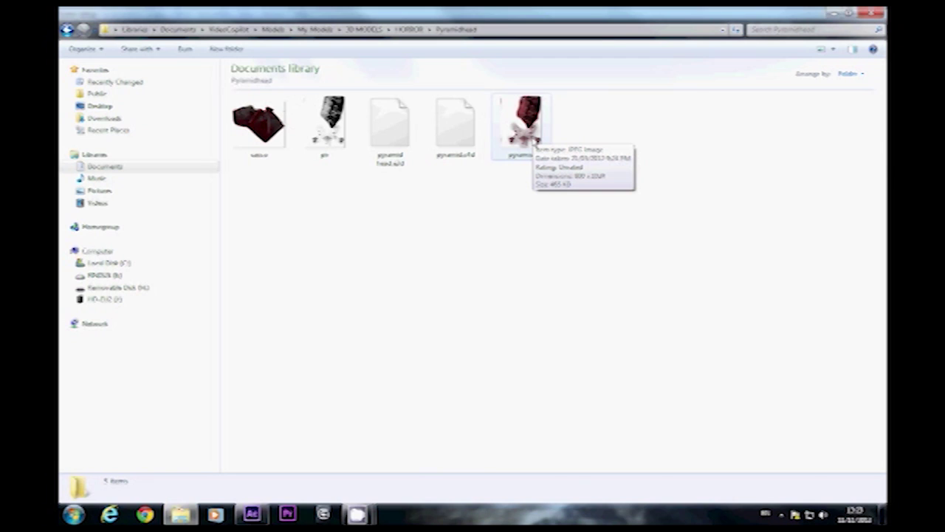
click(526, 138)
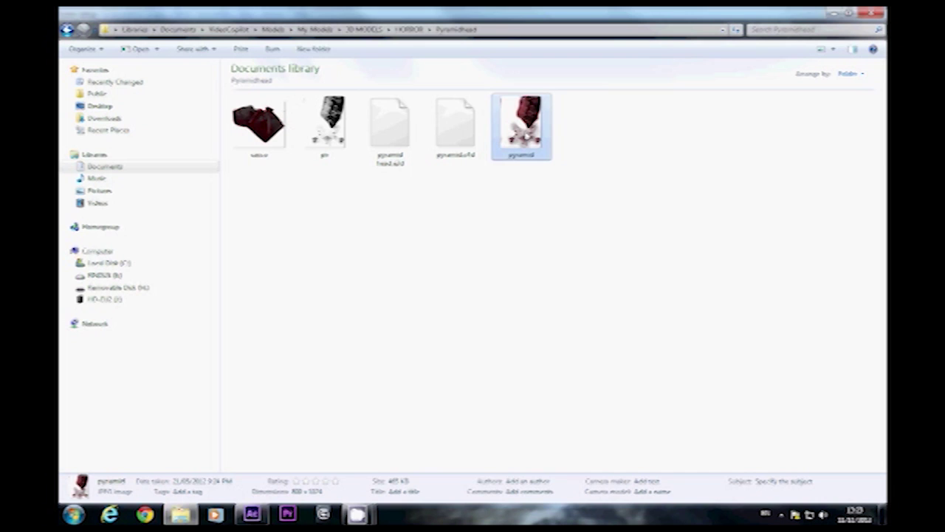
drag(518, 144, 251, 513)
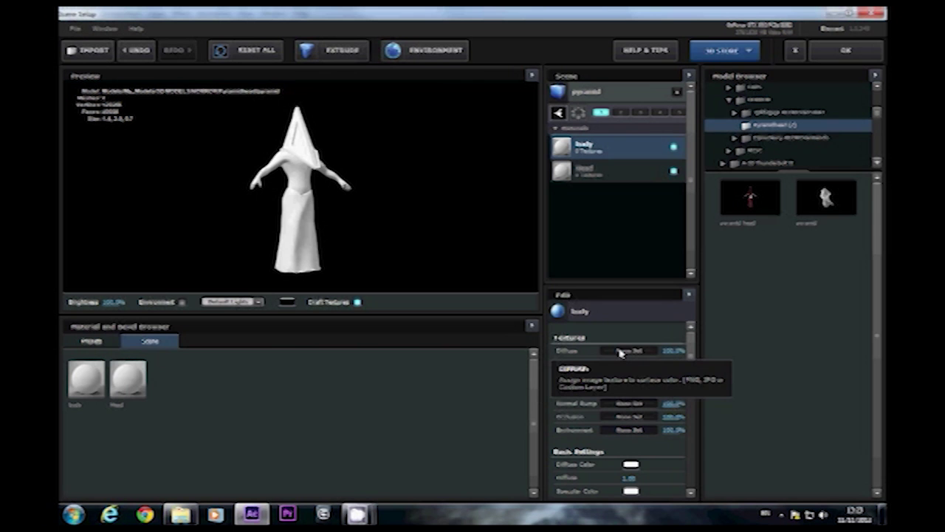
click(620, 352)
drag(621, 353, 621, 353)
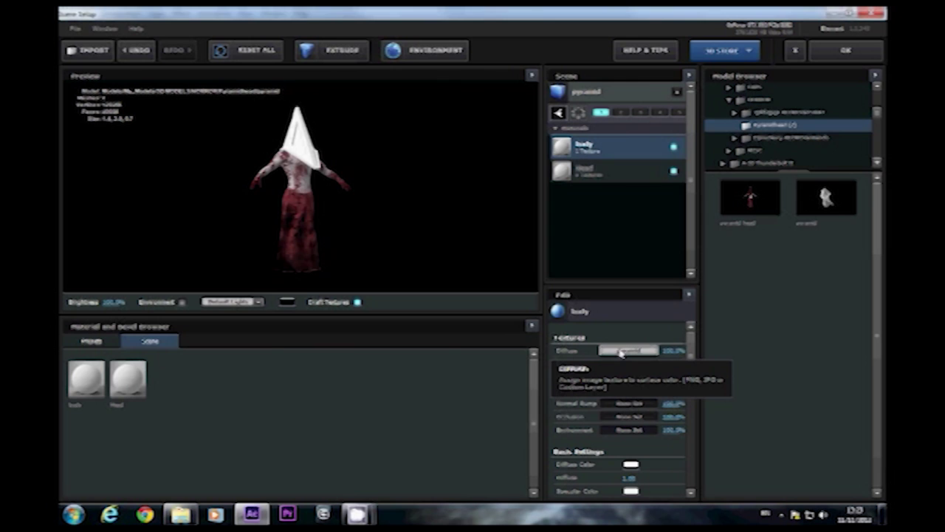
scroll(321, 213, up, 1)
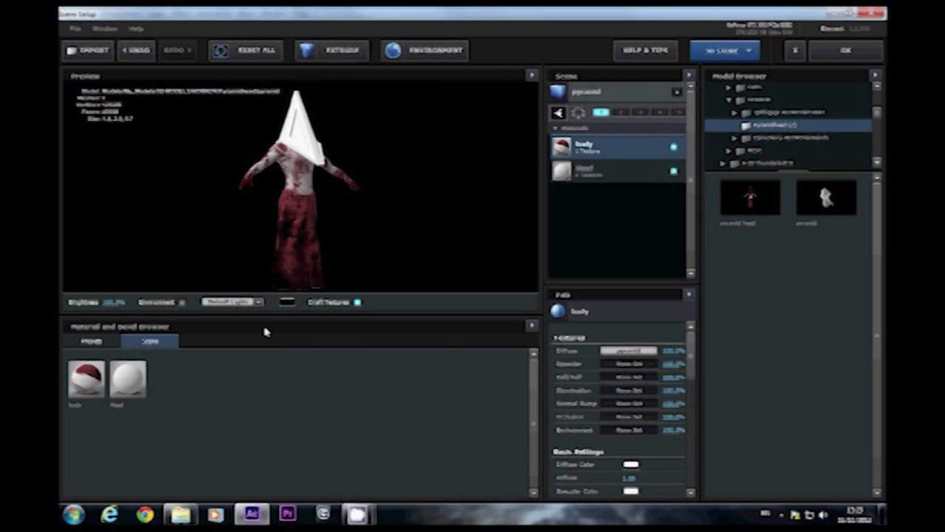
Step: Assign the black-and-white texture image from the Pyramidhead folder as the body material's Normal Bump map
click(180, 514)
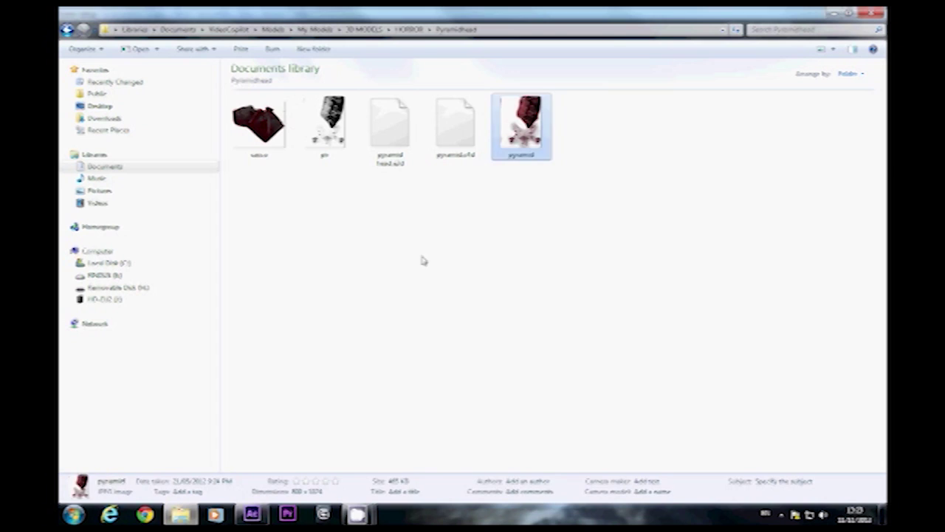
click(319, 120)
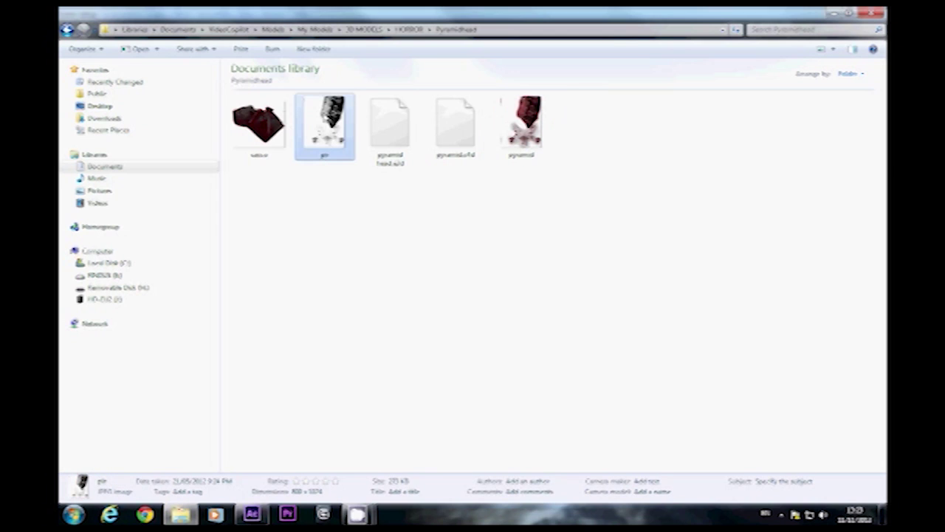
drag(322, 152, 251, 513)
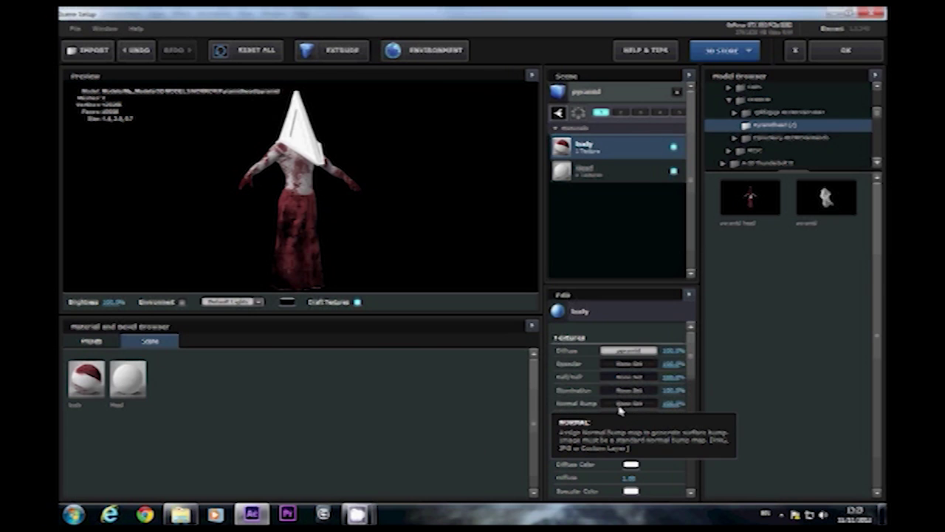
drag(620, 411, 627, 404)
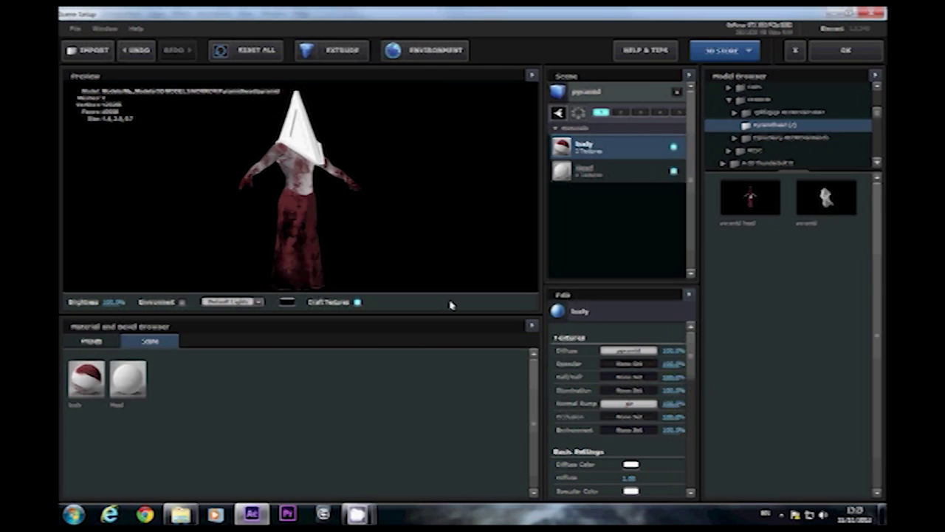
drag(414, 281, 266, 228)
Step: Assign the dark red helmet image from the Pyramidhead folder as the Head material's Diffuse texture
click(625, 174)
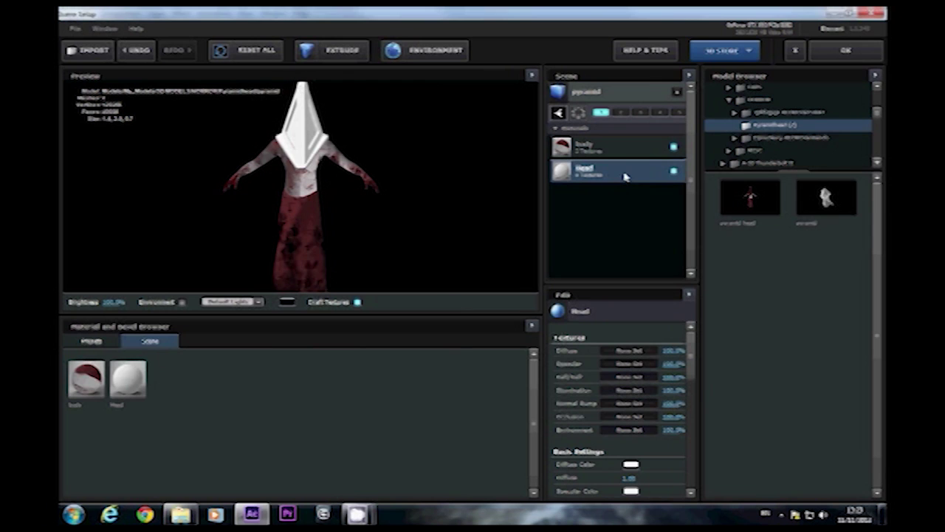
mouse_move(303, 179)
mouse_down()
mouse_move(336, 180)
mouse_move(308, 174)
mouse_up()
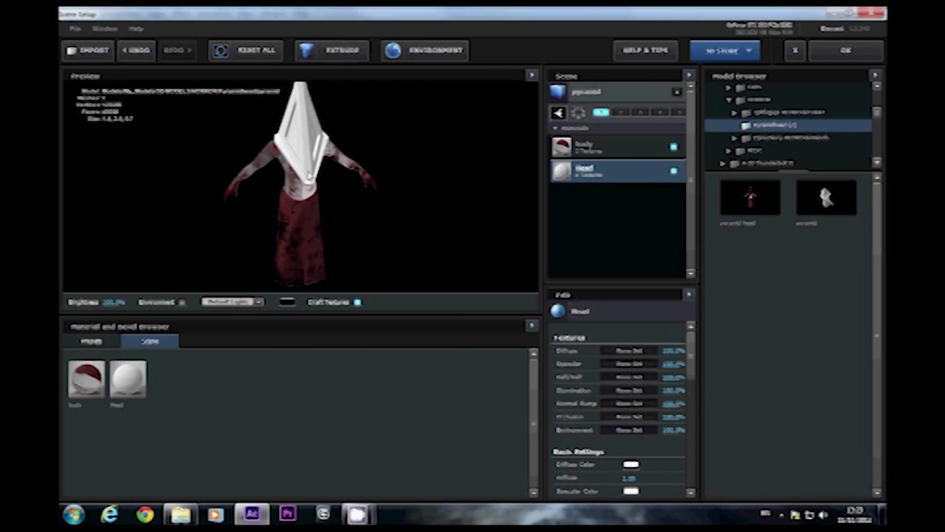
click(181, 515)
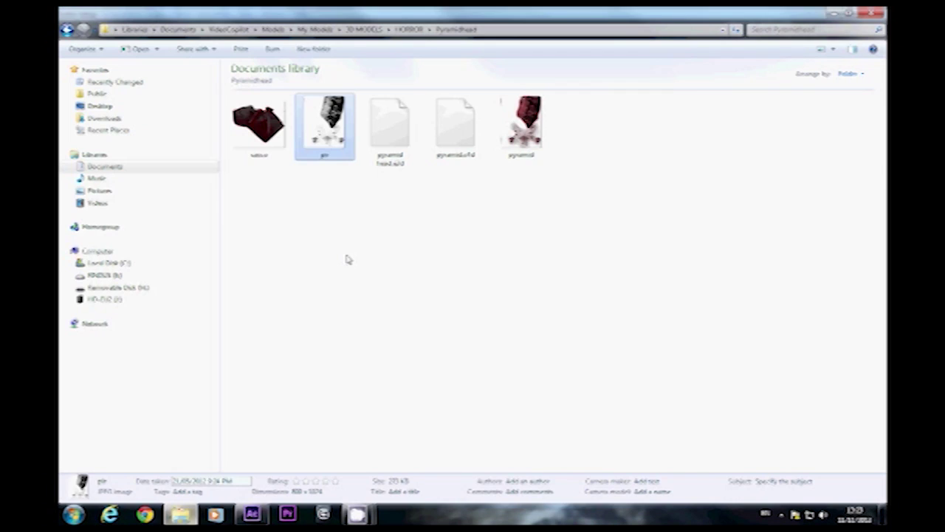
click(348, 259)
click(270, 128)
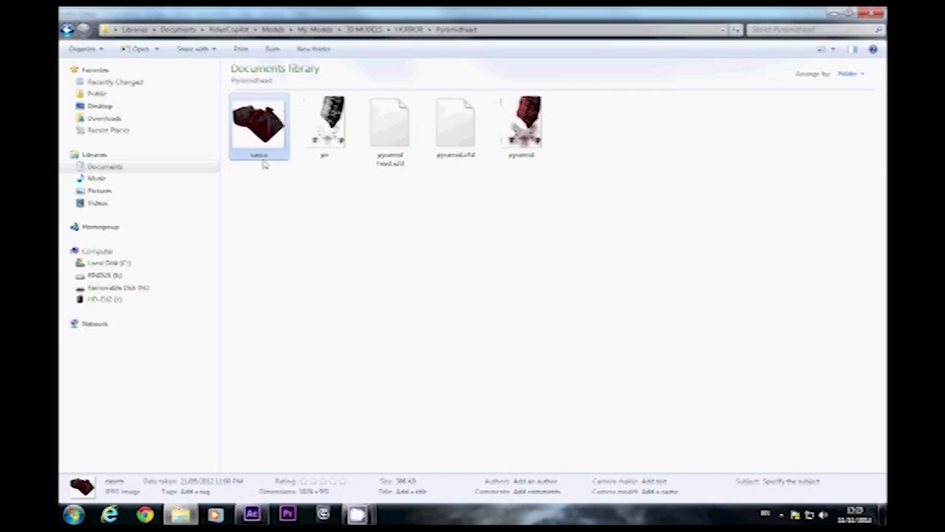
drag(263, 163, 617, 353)
drag(422, 222, 288, 209)
scroll(692, 360, down, 1)
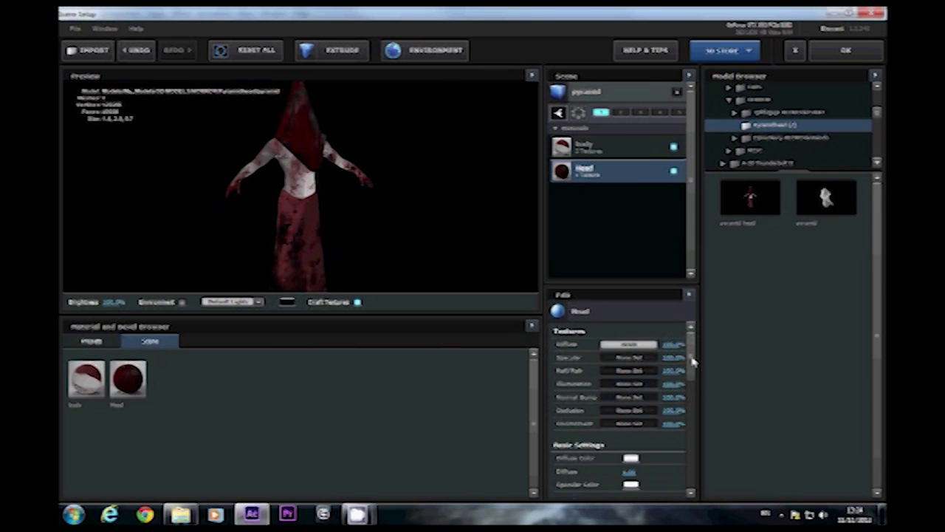
Step: Look through the Head material's settings down to the Advanced section and examine the textured model
drag(693, 361, 688, 463)
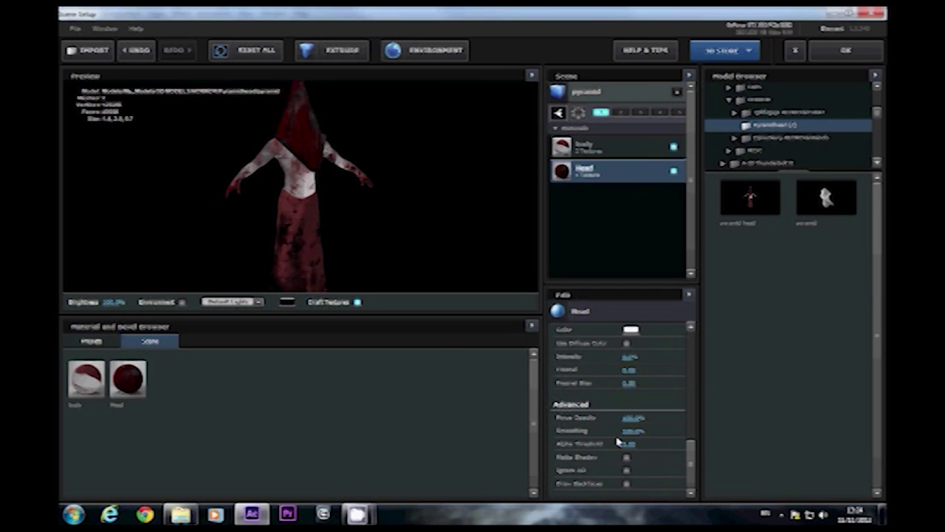
drag(690, 449, 684, 272)
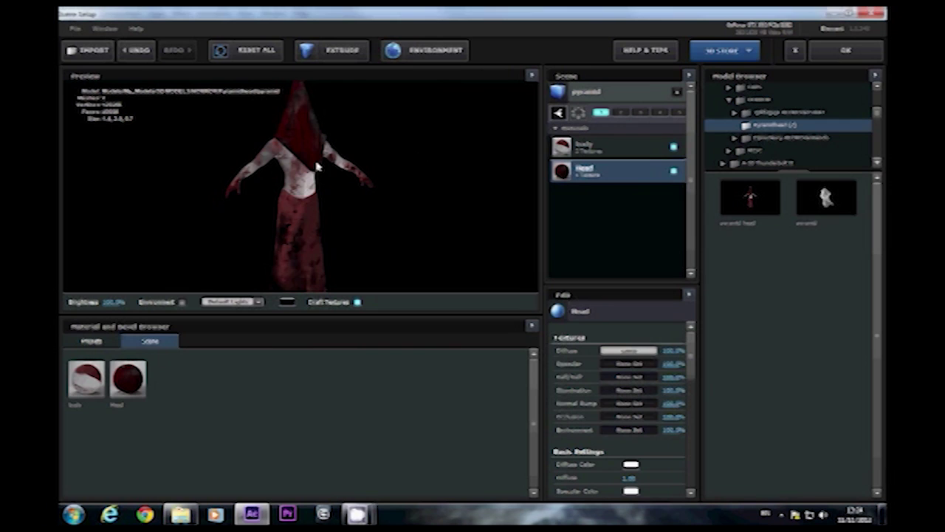
drag(317, 166, 554, 166)
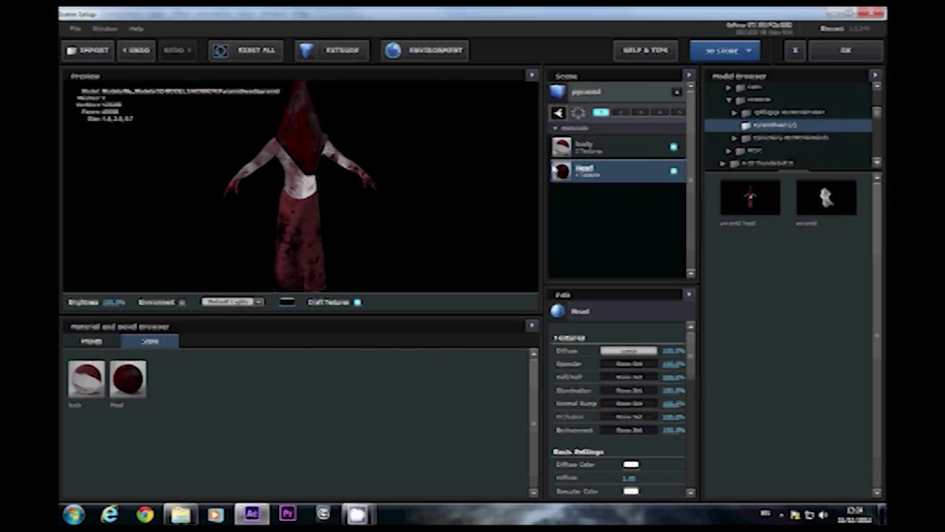
Step: Bring up the Save as Model Preset dialog for the pyramid model and dismiss it without saving
right_click(587, 93)
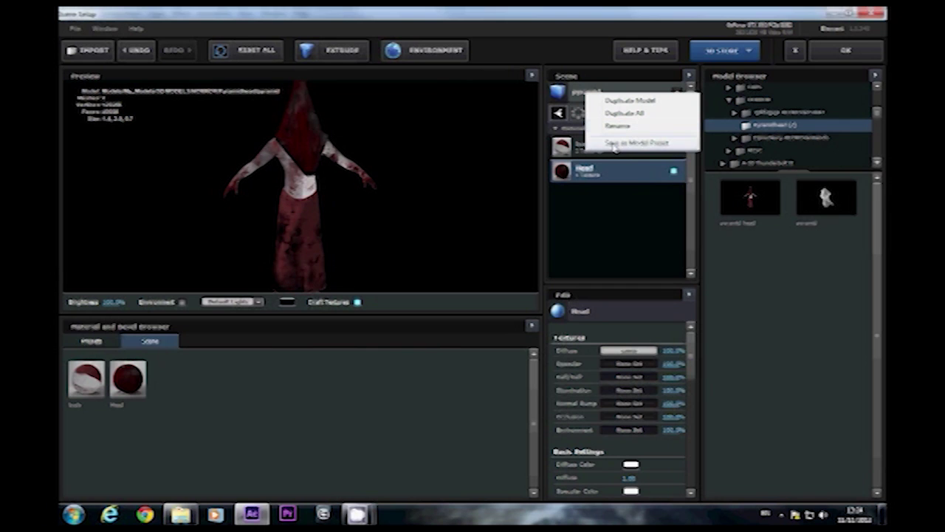
click(615, 144)
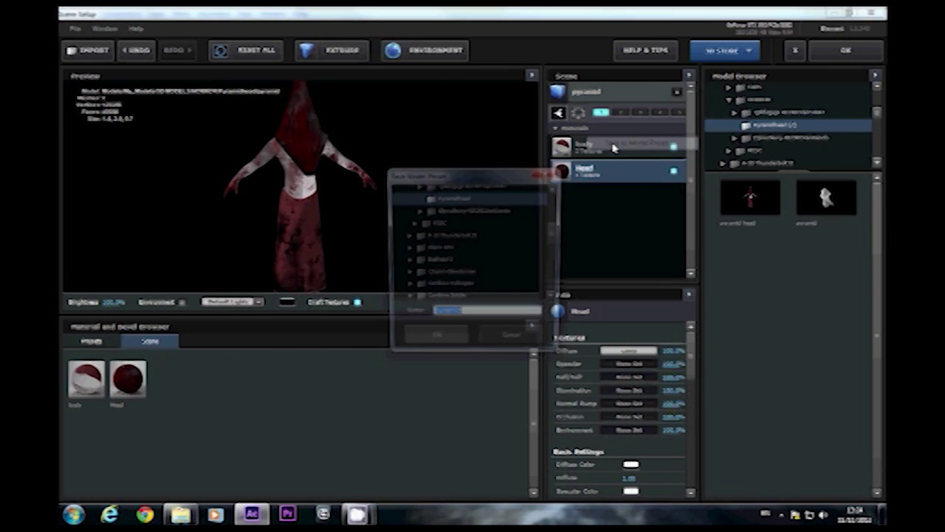
click(507, 346)
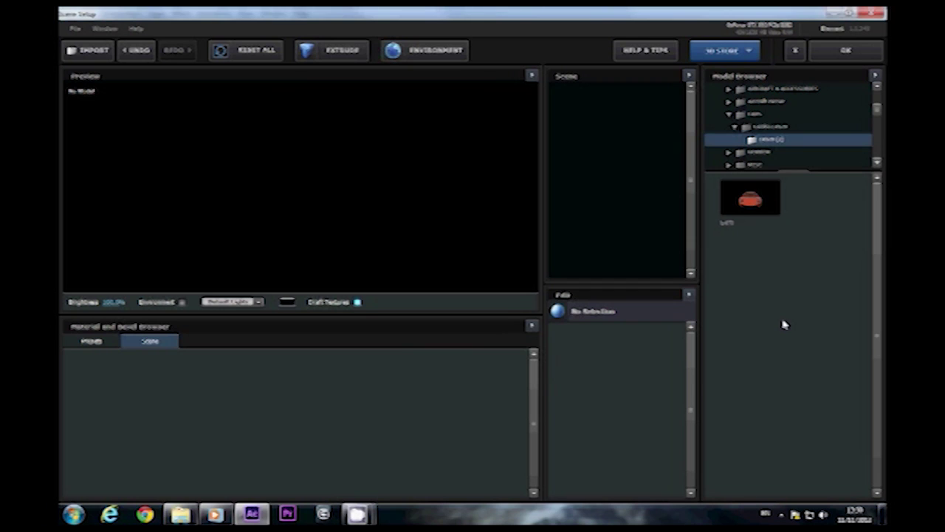
Step: Add the red lp670 car model to the scene and frame it from the front
click(751, 202)
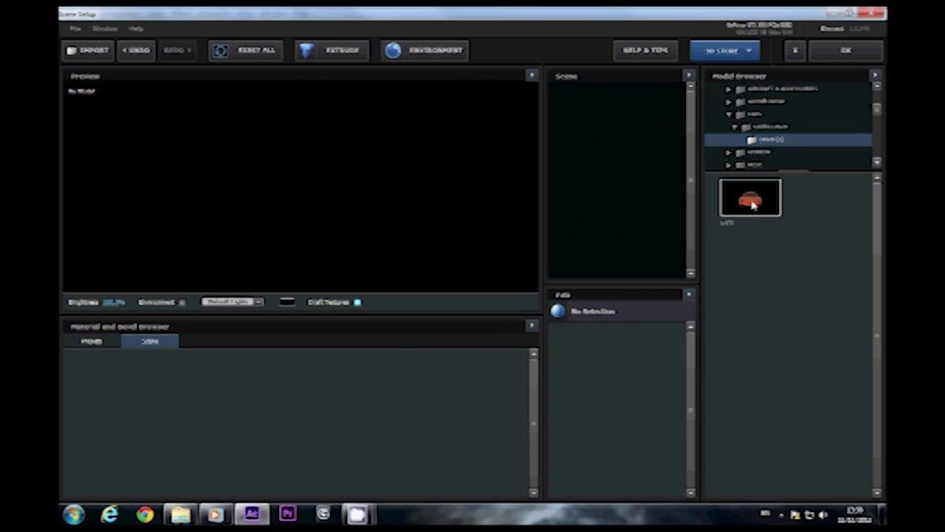
mouse_move(322, 223)
mouse_down()
mouse_move(302, 210)
mouse_move(299, 139)
mouse_move(308, 215)
mouse_up()
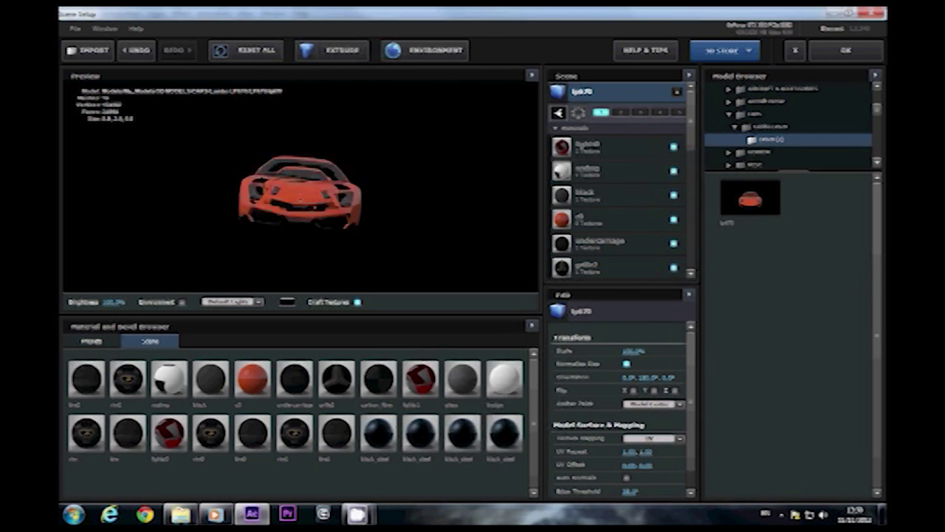
right_drag(307, 212, 309, 239)
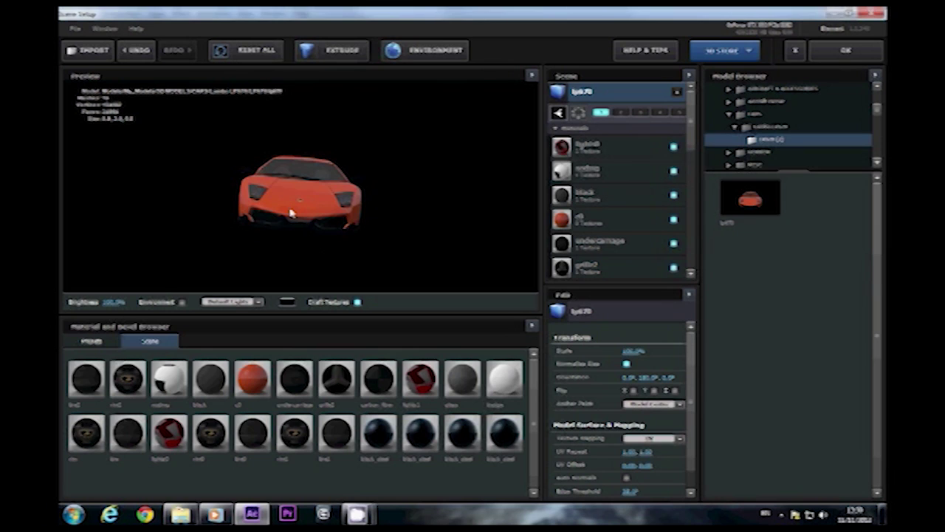
mouse_move(290, 212)
mouse_down()
mouse_move(364, 303)
mouse_move(465, 508)
mouse_move(285, 334)
mouse_move(297, 222)
mouse_up()
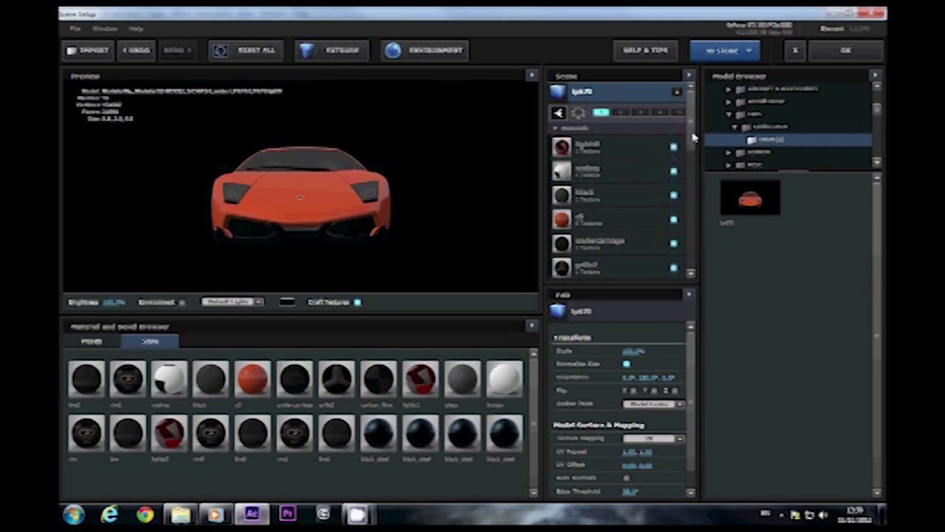
Step: Hide and show the car's orange paint material again to identify which parts it covers, then examine the bodywork close up
mouse_move(693, 137)
mouse_down()
mouse_move(691, 258)
mouse_move(689, 133)
mouse_up()
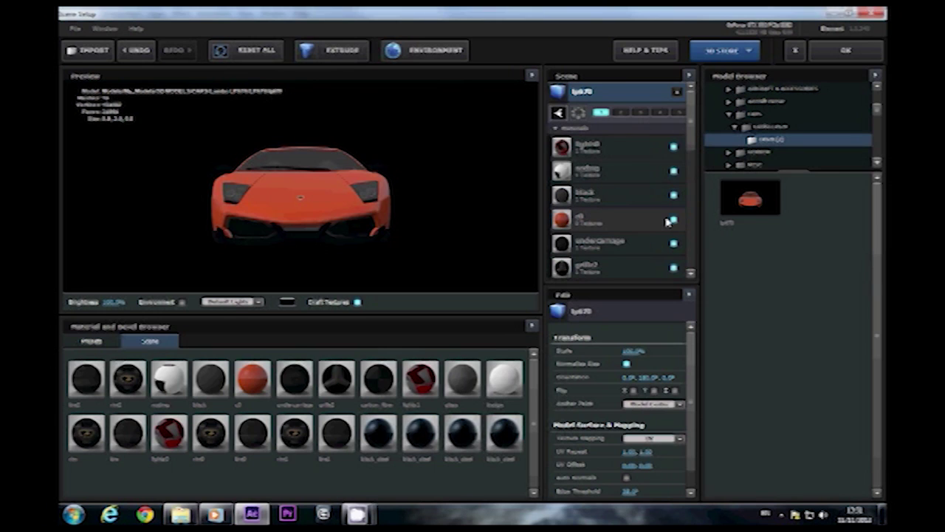
click(673, 221)
click(674, 221)
click(674, 221)
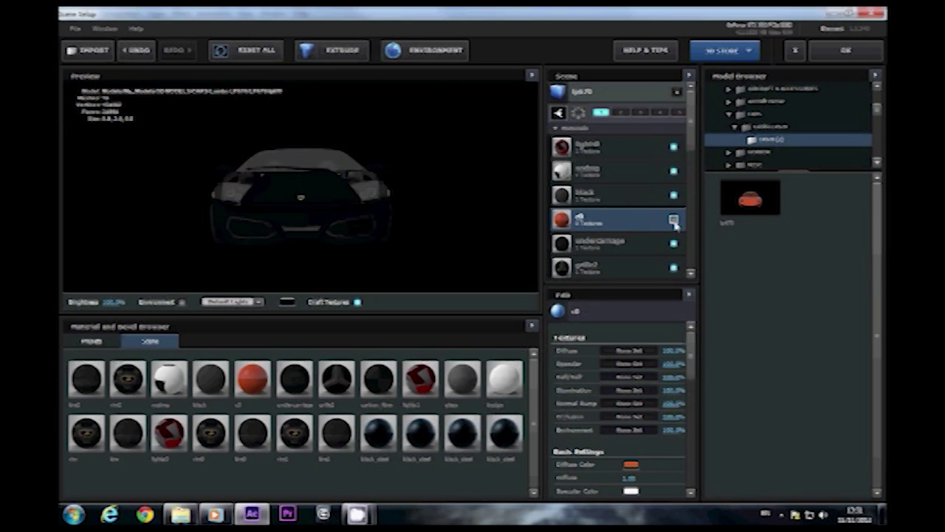
click(674, 220)
drag(401, 220, 330, 227)
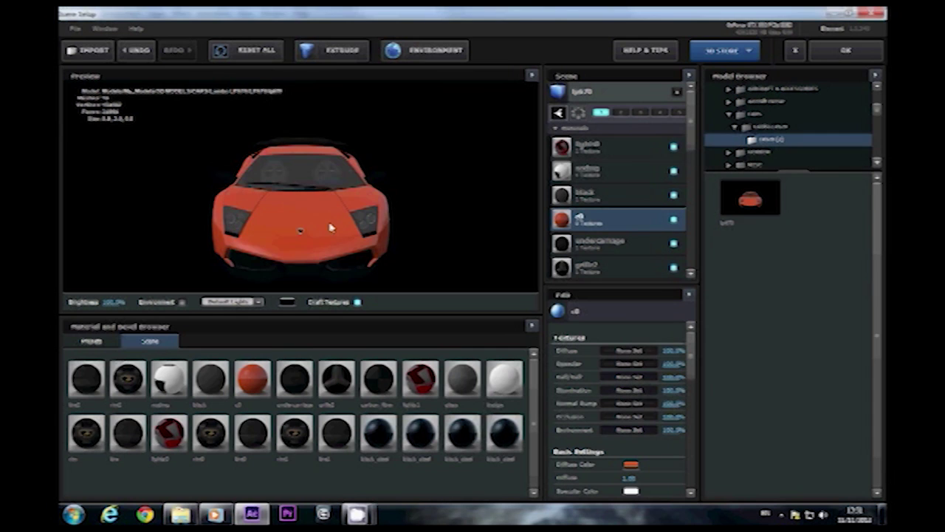
scroll(330, 227, up, 3)
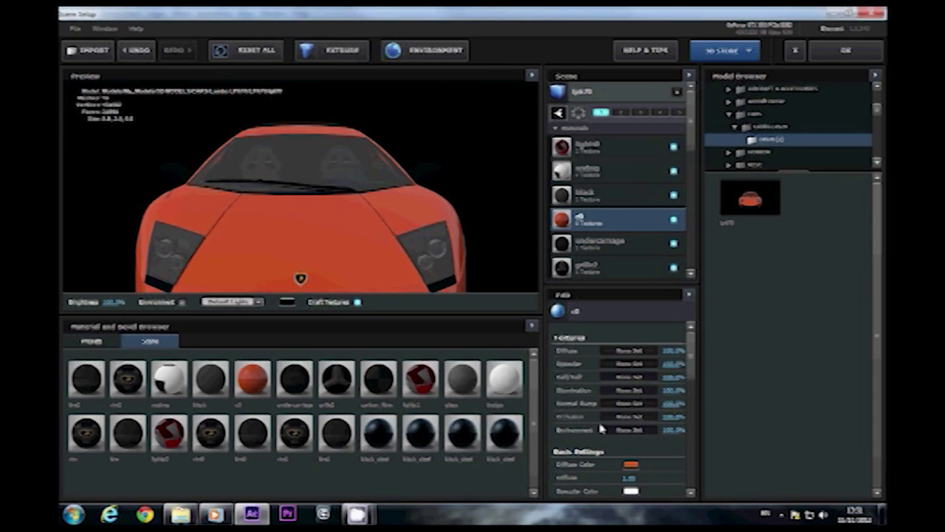
Step: Try green, blue and orange as the diffuse color of the car's body paint material and cancel the color change
drag(693, 357, 688, 381)
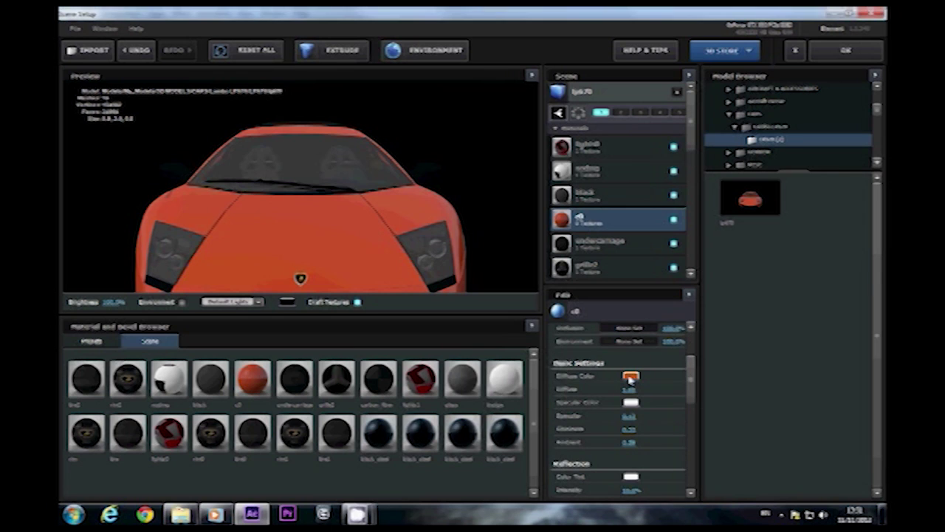
click(630, 378)
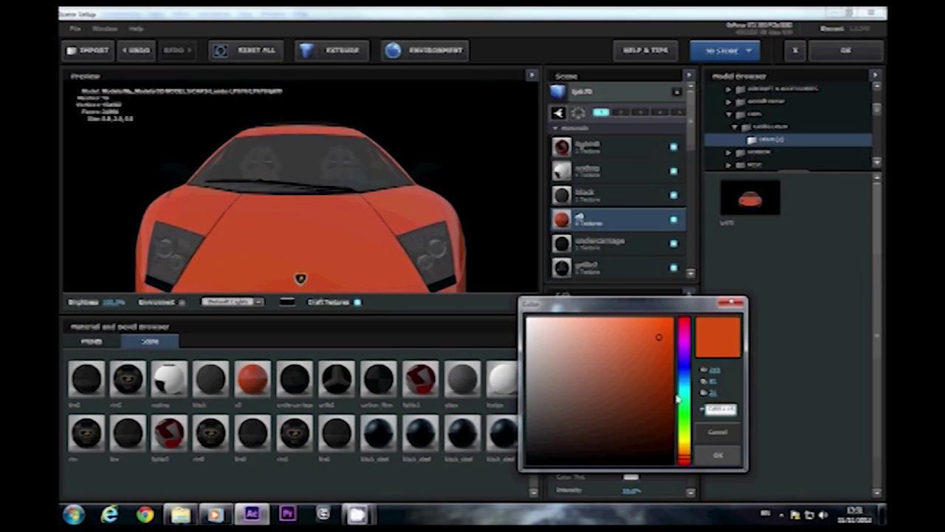
click(678, 399)
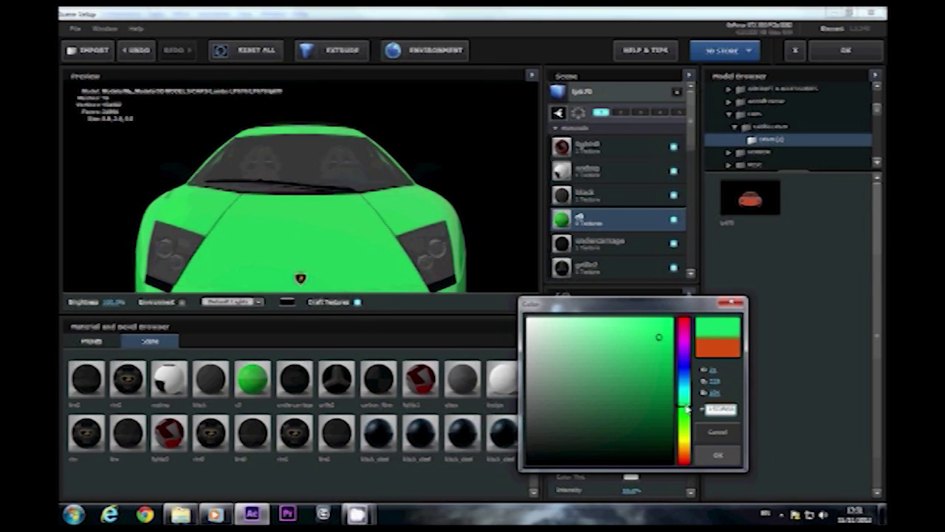
click(684, 375)
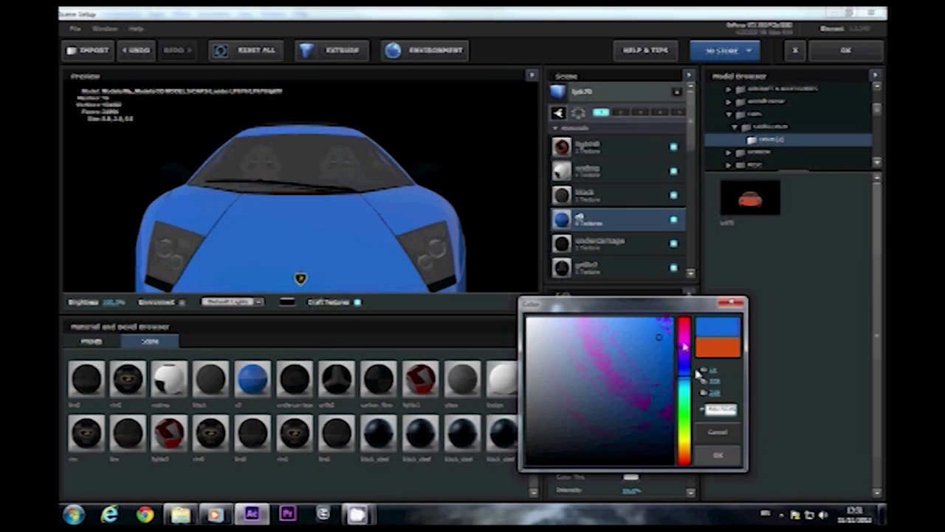
click(685, 373)
click(685, 457)
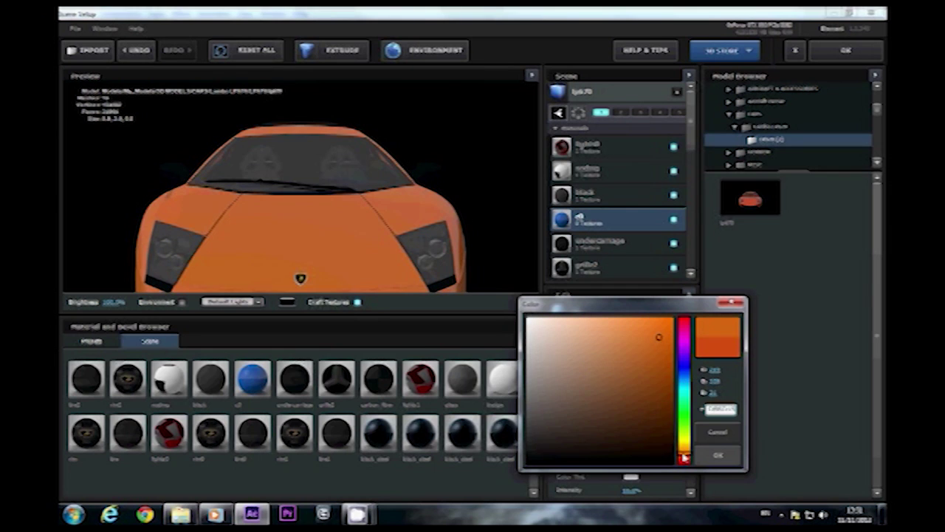
click(719, 456)
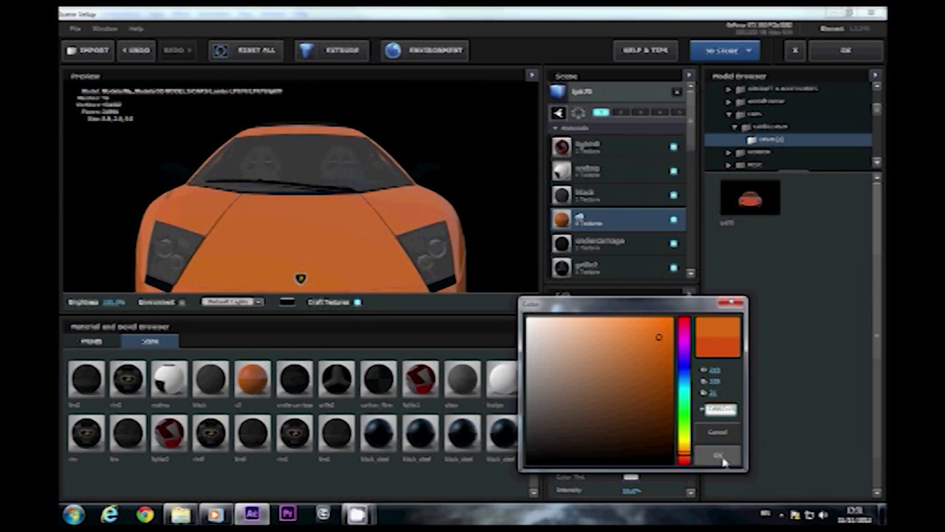
click(719, 435)
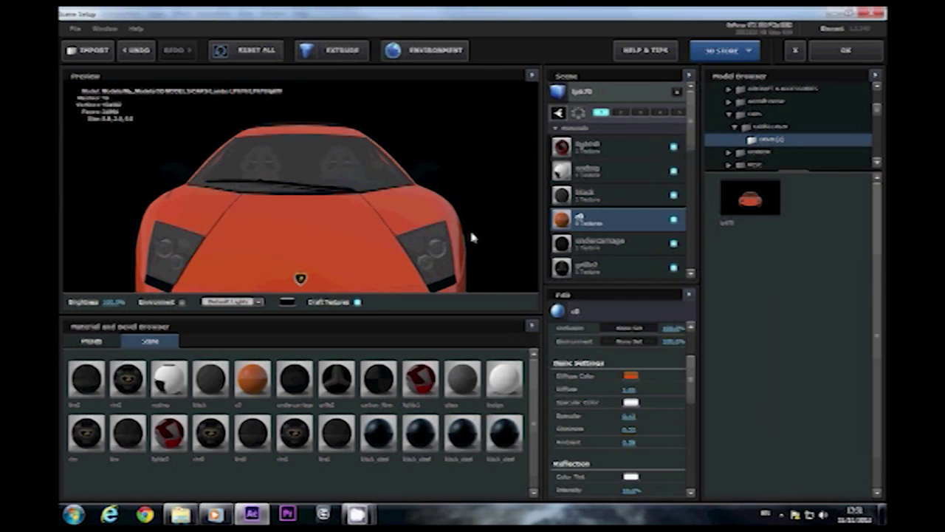
Step: Raise the reflection intensity of the car's body paint material so the bodywork looks shinier
drag(692, 379, 673, 395)
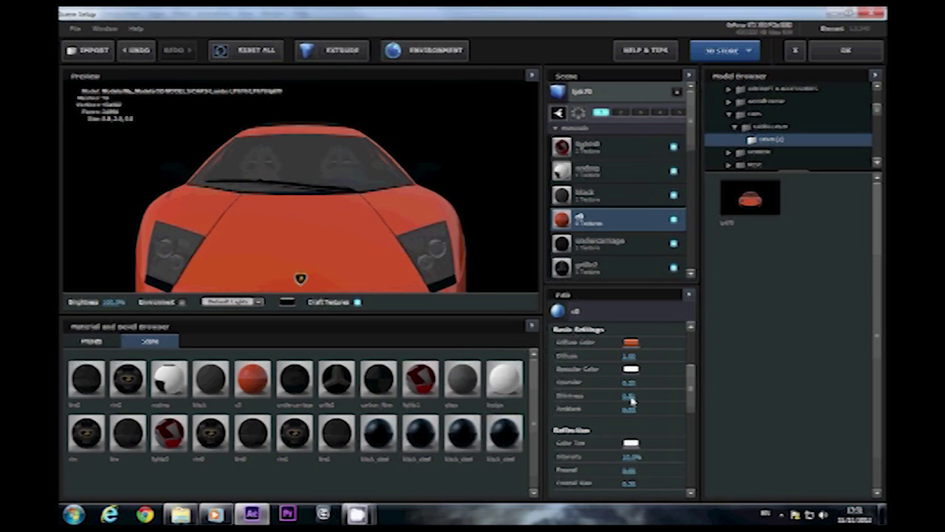
scroll(692, 405, down, 1)
scroll(684, 411, down, 3)
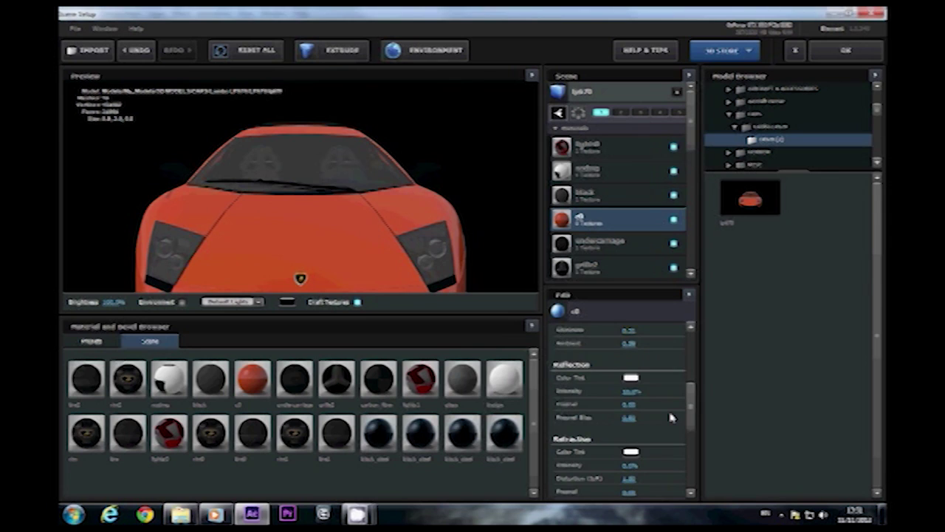
mouse_move(633, 399)
mouse_down()
mouse_move(653, 397)
mouse_move(639, 396)
mouse_up()
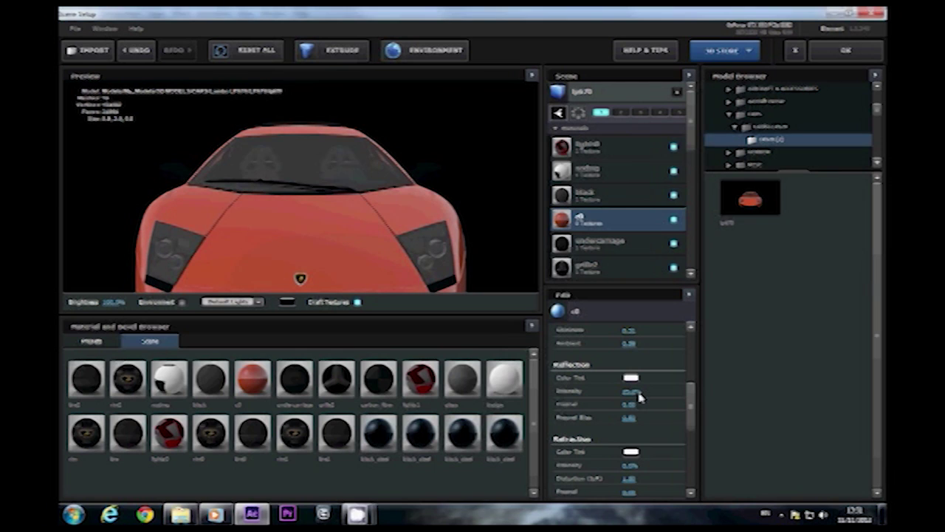
drag(640, 397, 642, 399)
drag(641, 399, 647, 399)
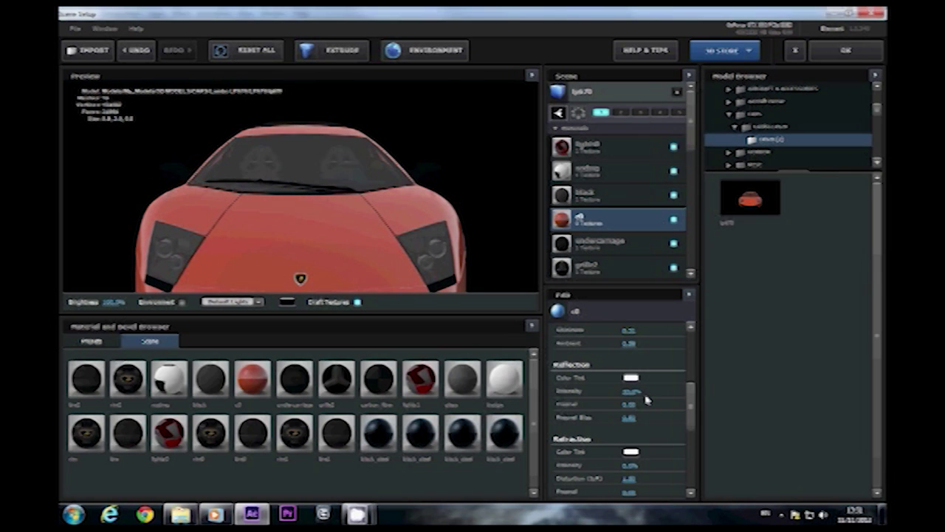
Step: Look over the body paint's remaining settings down to the Advanced section and select the car's glass material
drag(690, 397, 674, 448)
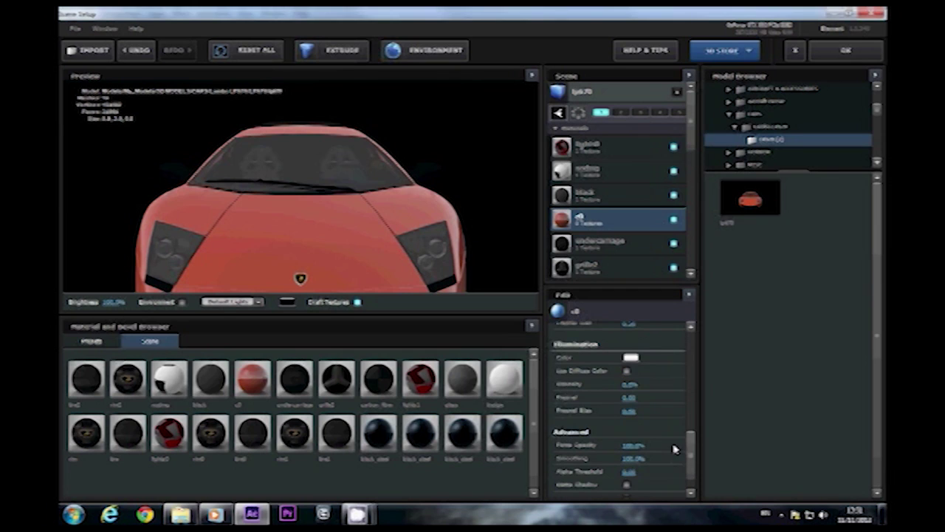
scroll(674, 448, down, 1)
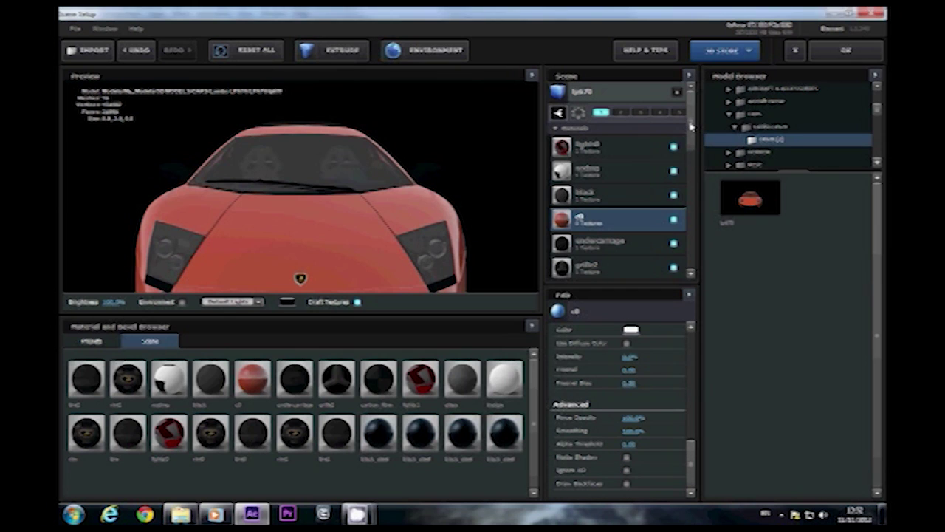
drag(691, 127, 691, 132)
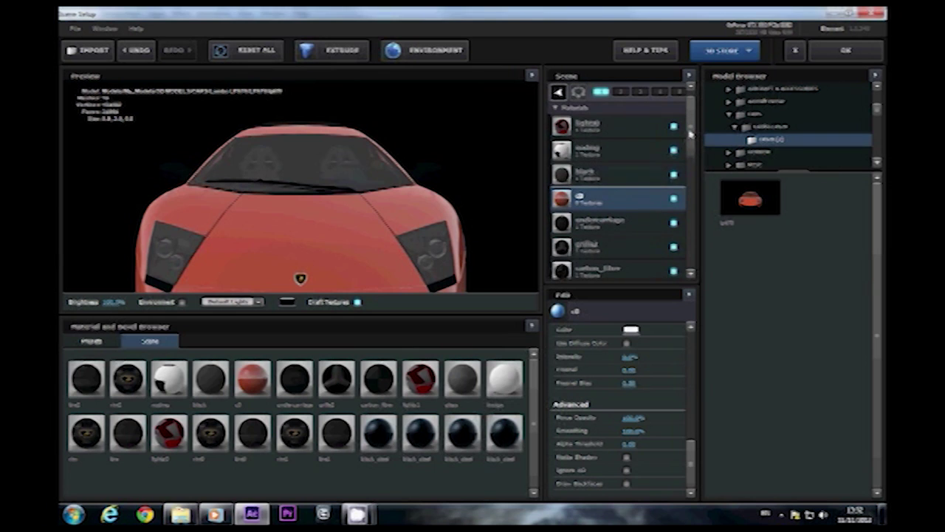
scroll(641, 189, down, 5)
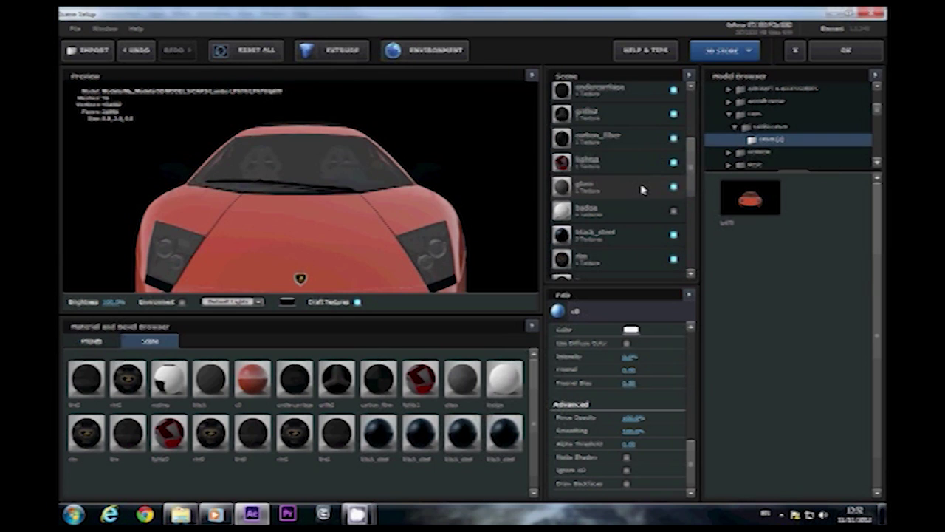
click(641, 190)
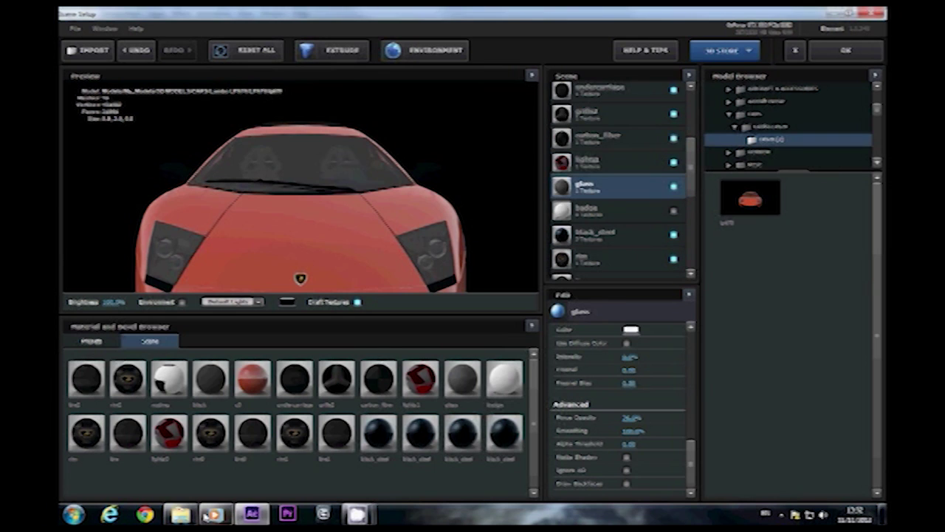
Step: Switch to the file explorer, examine the glass texture files in the LP670 folder and return to Scene Setup
click(181, 515)
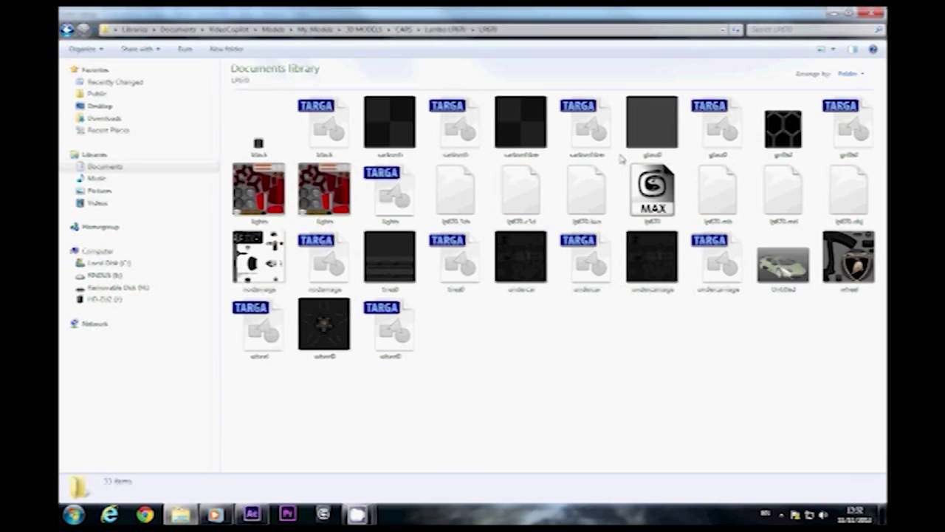
mouse_move(632, 127)
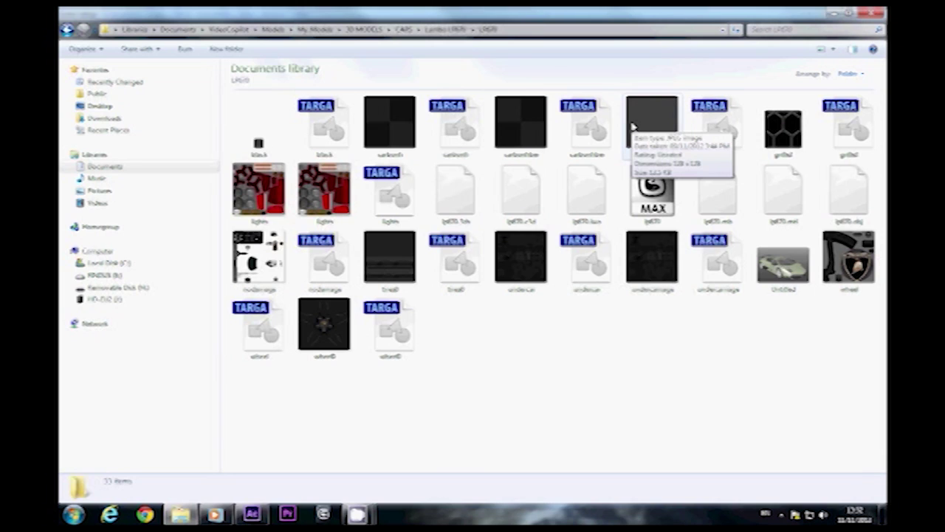
mouse_move(732, 146)
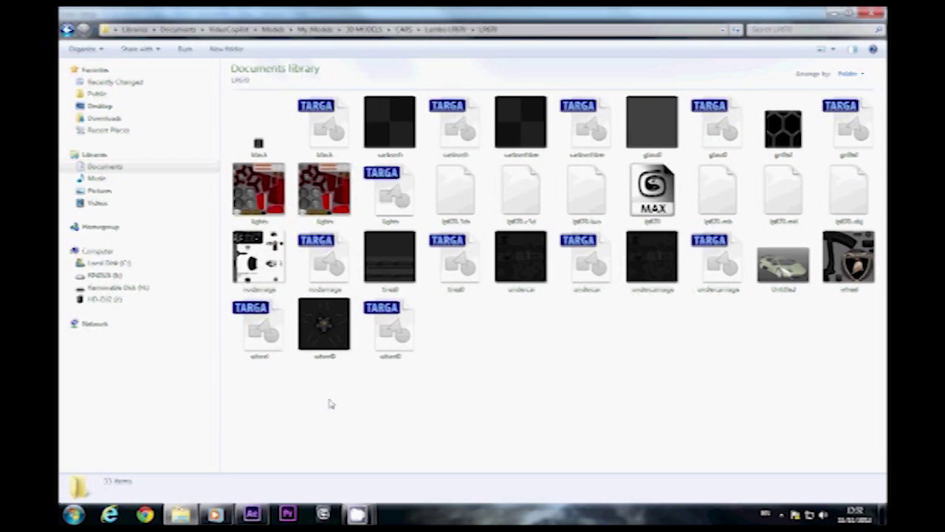
click(254, 514)
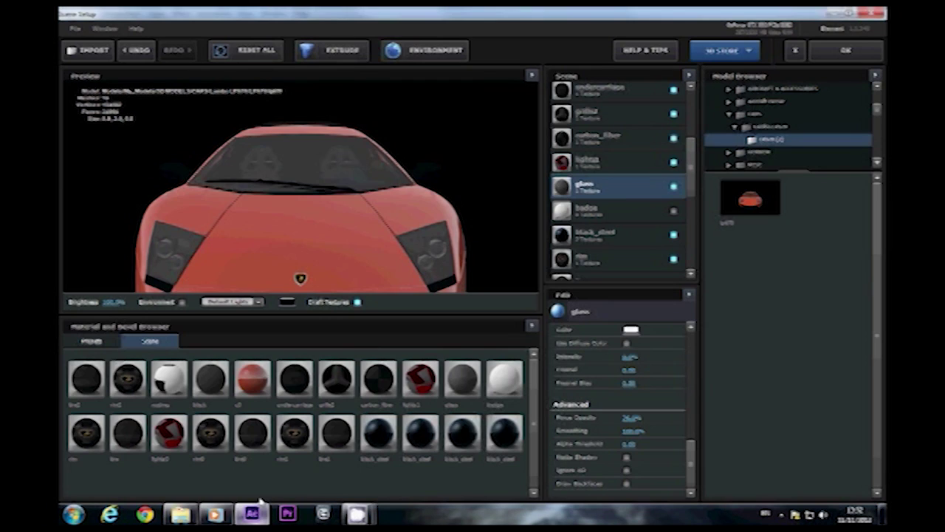
Step: Examine the glass material's diffuse texture, basic settings, reflection and refraction values
scroll(669, 367, up, 5)
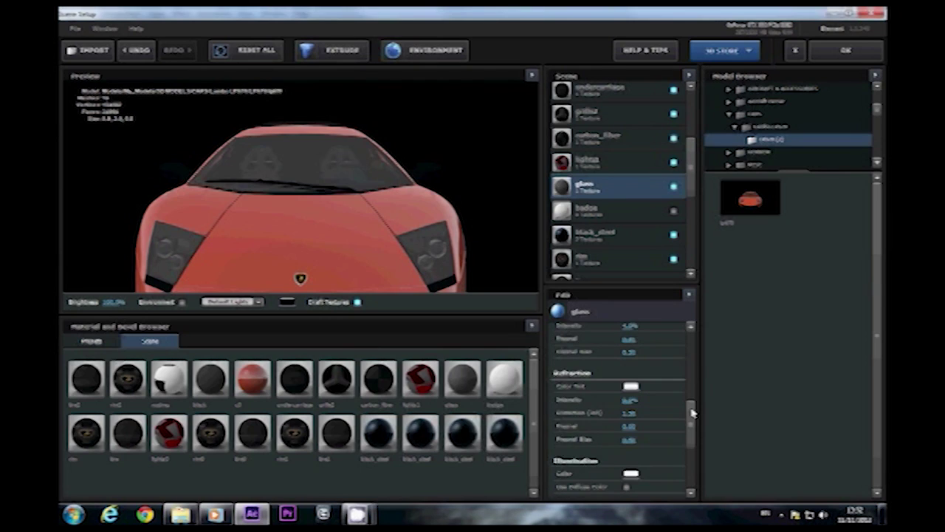
scroll(696, 358, up, 2)
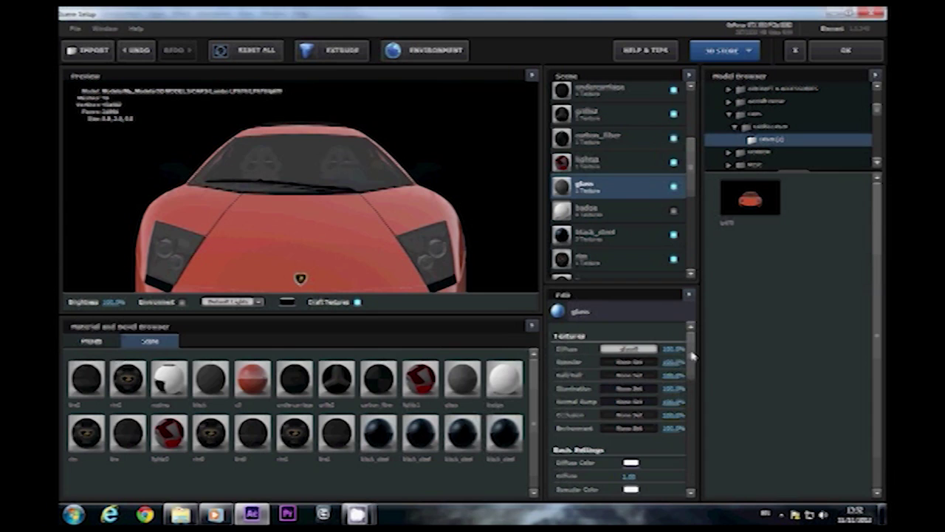
scroll(695, 358, down, 3)
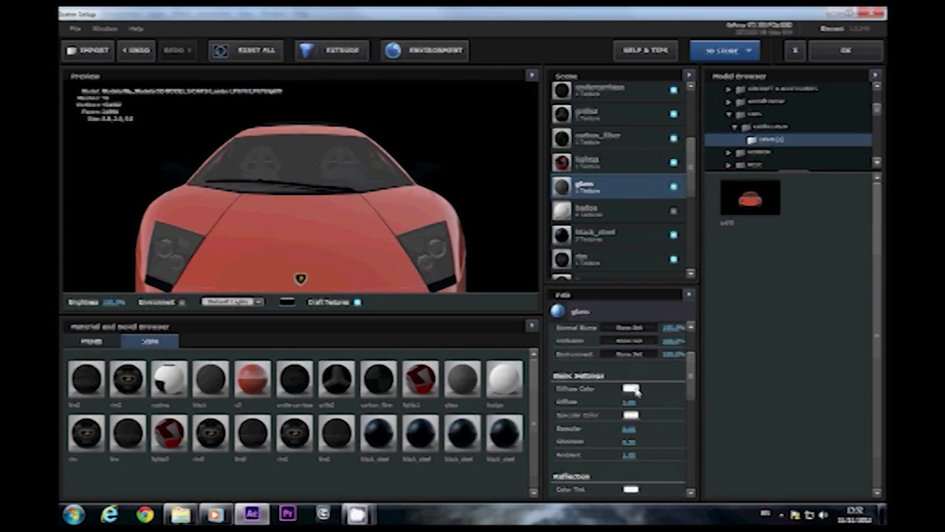
scroll(693, 385, down, 1)
drag(691, 389, 683, 412)
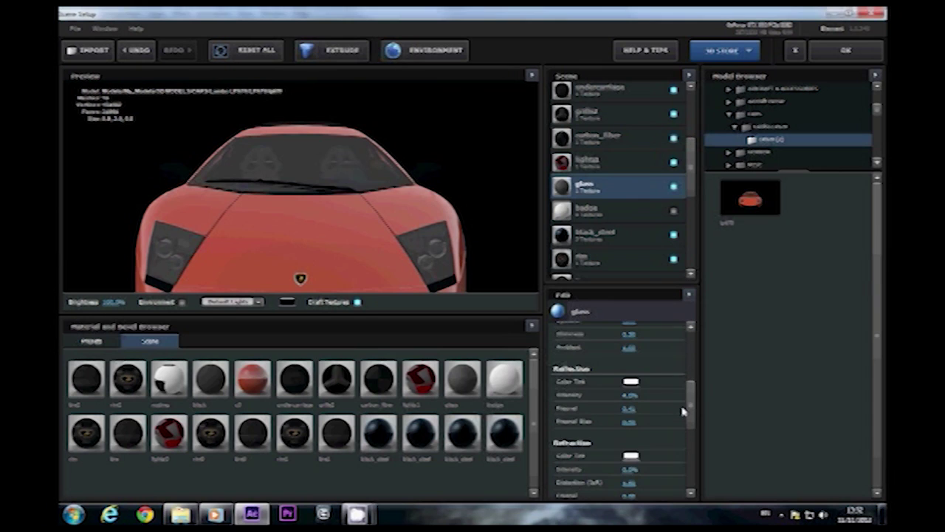
scroll(642, 400, down, 1)
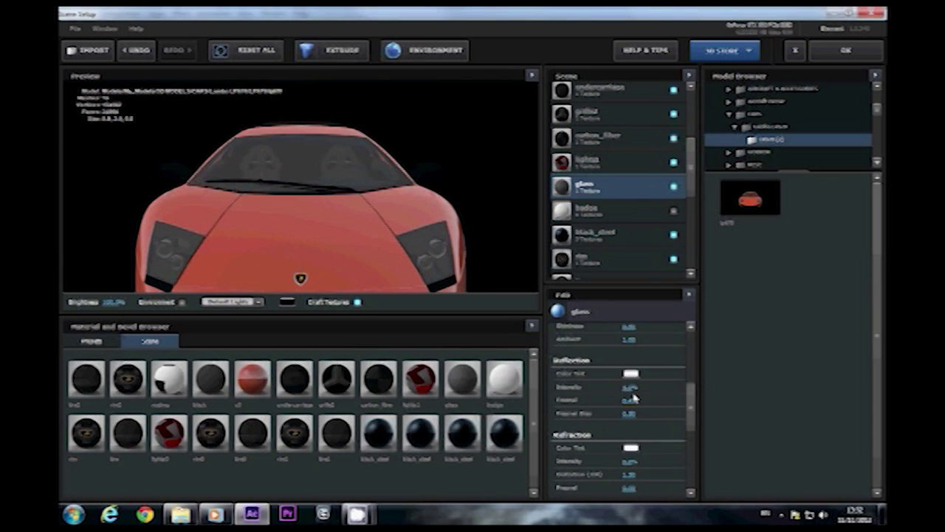
Step: Try the glass material's Force Opacity at 100% and lower it again until the seats show through the windshield
drag(693, 399, 690, 457)
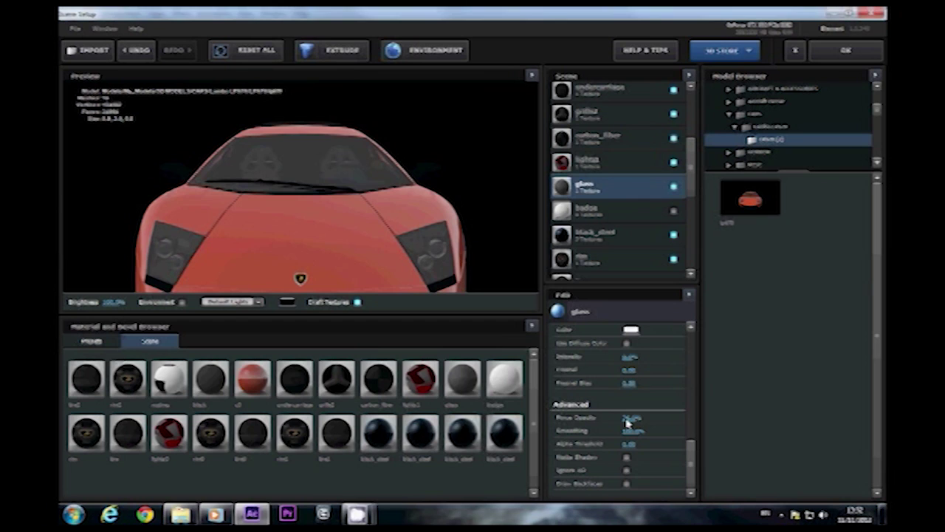
drag(632, 425, 652, 423)
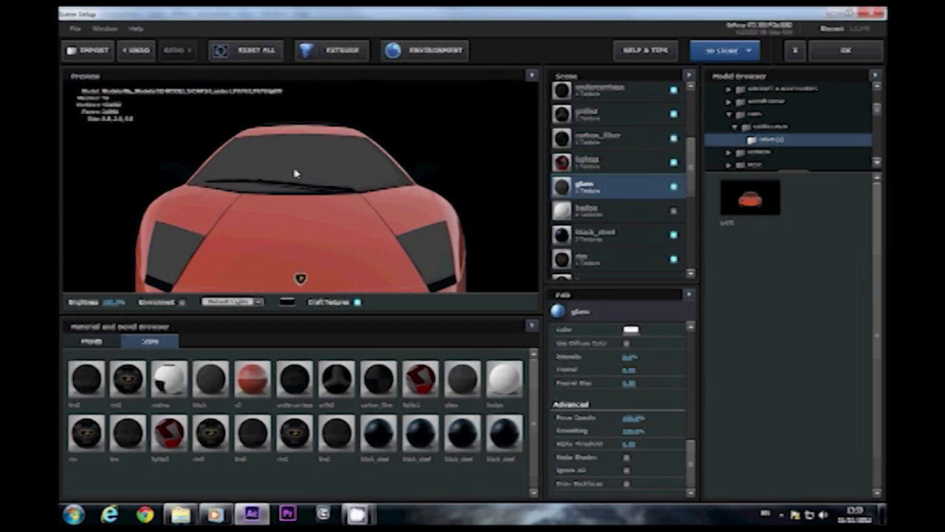
drag(629, 423, 623, 429)
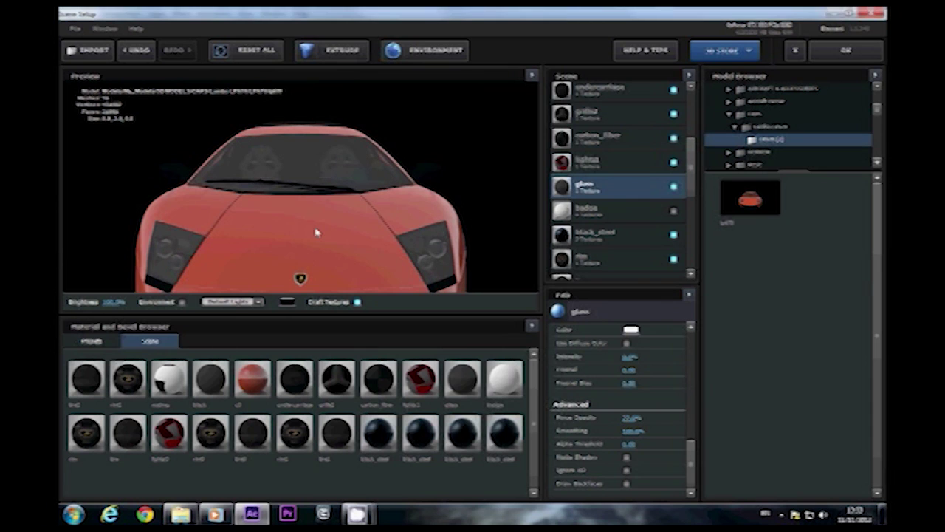
Step: Examine the car from the side, the wheel up close and the whole model from the front
drag(316, 232, 397, 291)
scroll(314, 263, down, 3)
scroll(302, 247, down, 1)
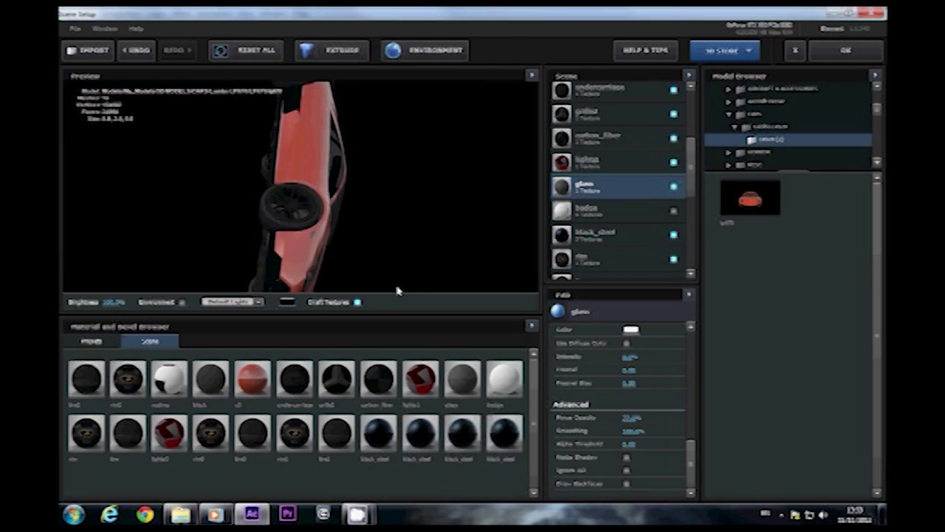
scroll(317, 276, up, 3)
scroll(293, 262, up, 3)
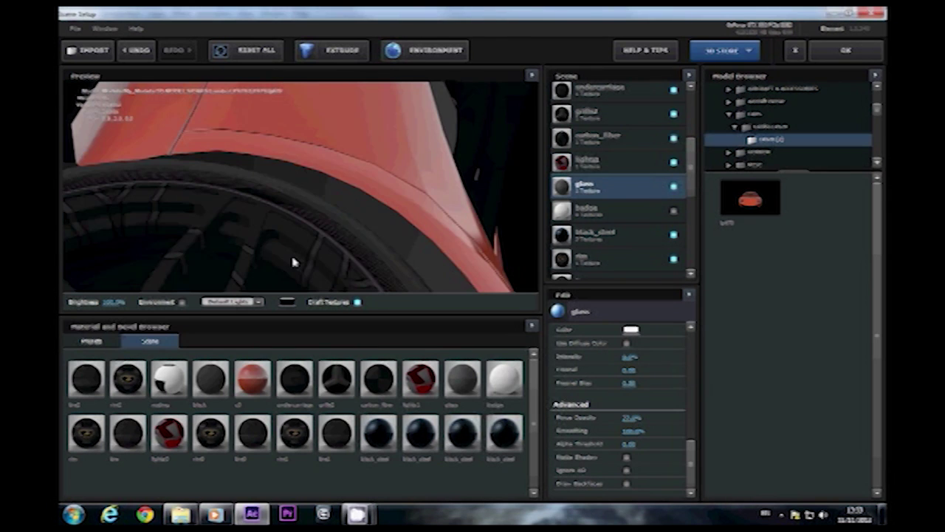
drag(293, 263, 291, 264)
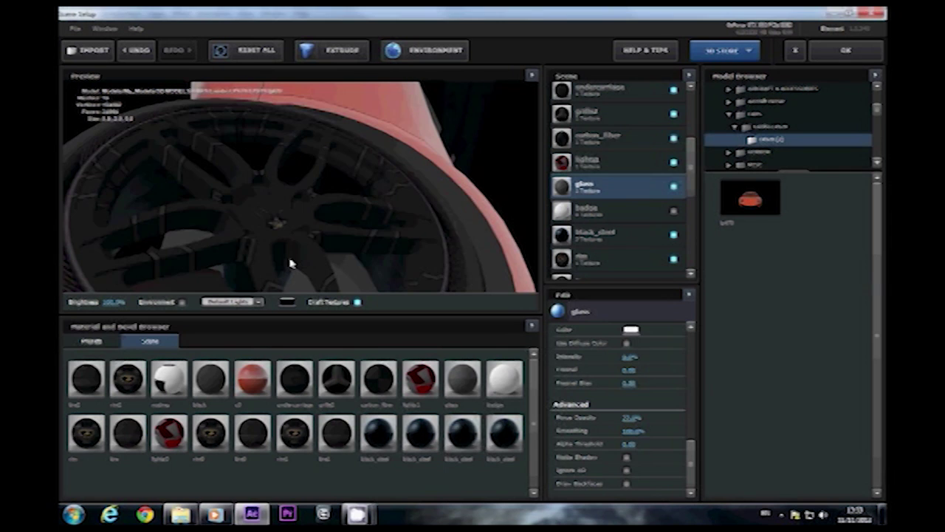
scroll(289, 261, up, 3)
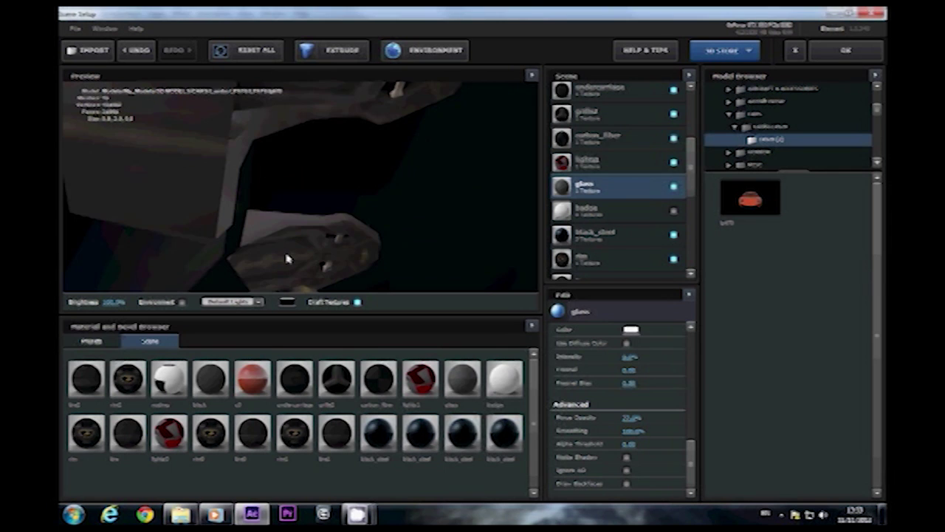
scroll(288, 259, down, 3)
drag(236, 249, 184, 227)
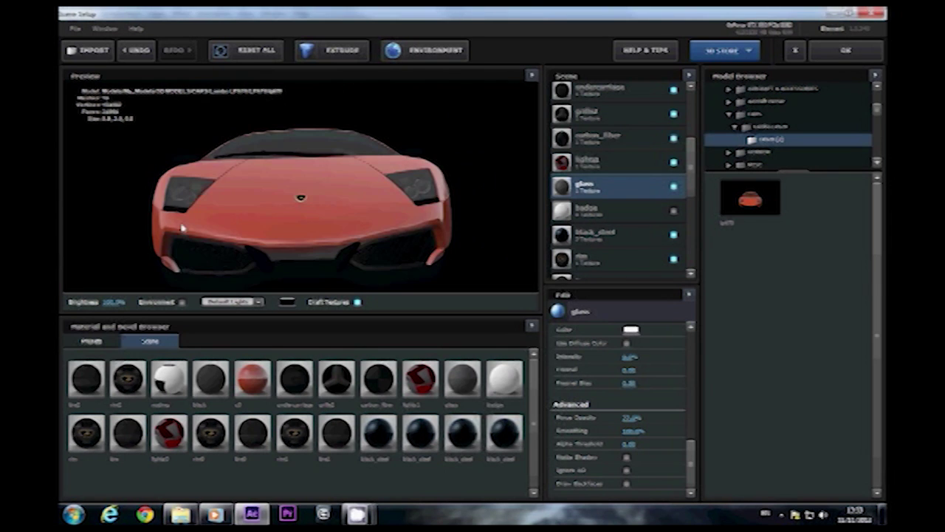
scroll(285, 223, down, 2)
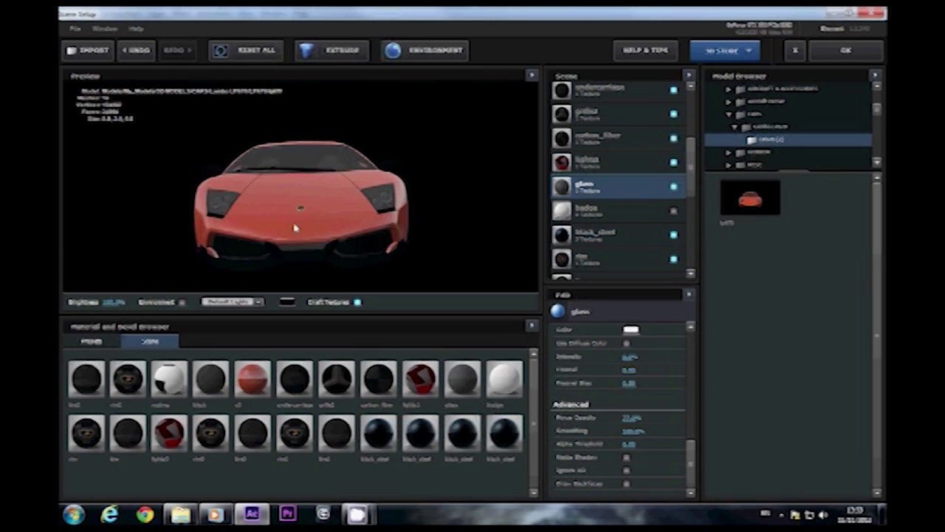
Step: Bring up the lp670 model's context options, dismiss them and select the model to show its transform and mapping settings
drag(688, 161, 689, 104)
right_click(594, 98)
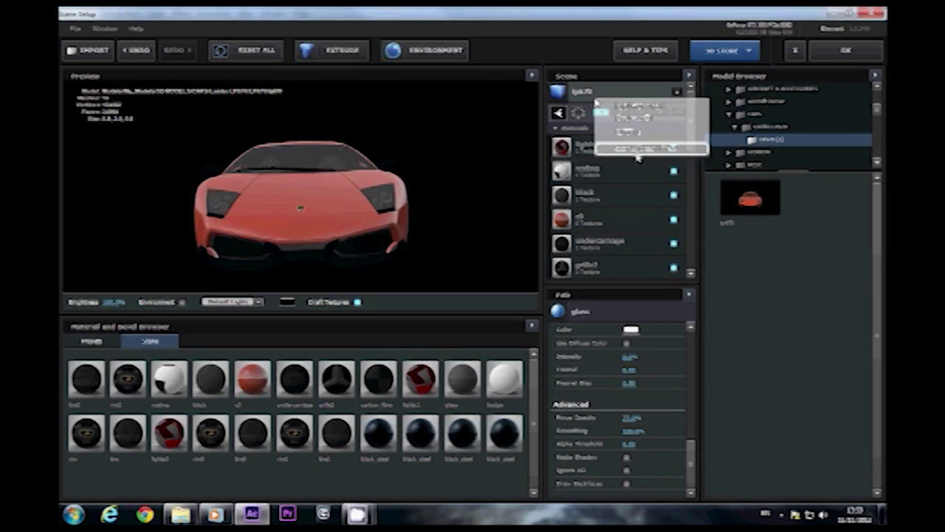
click(581, 94)
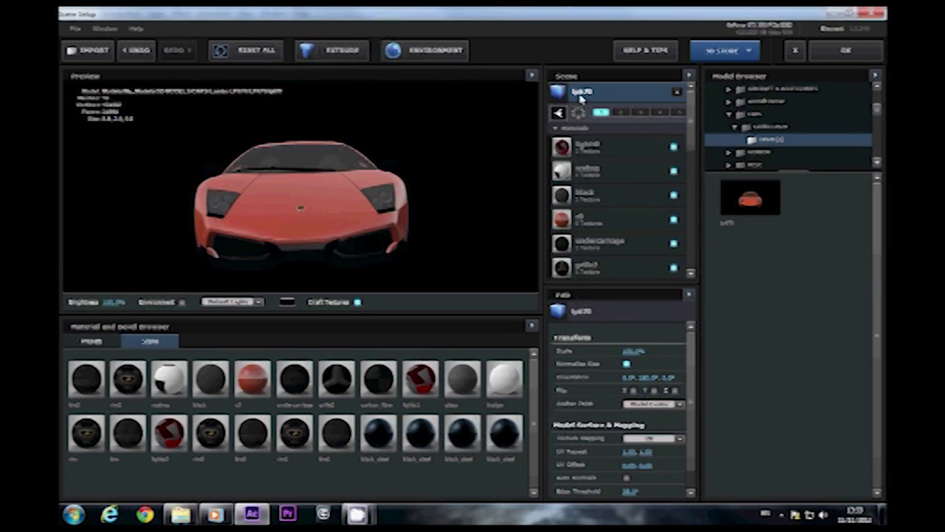